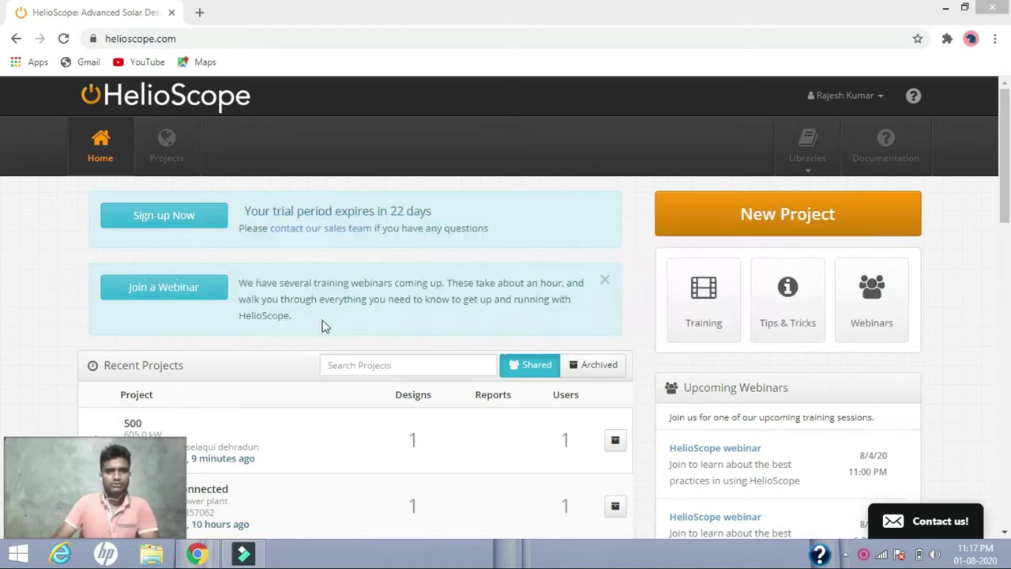
- Start a new project and name it 'Solar Project'
{"action": "left_click", "coordinate": [790, 227]}
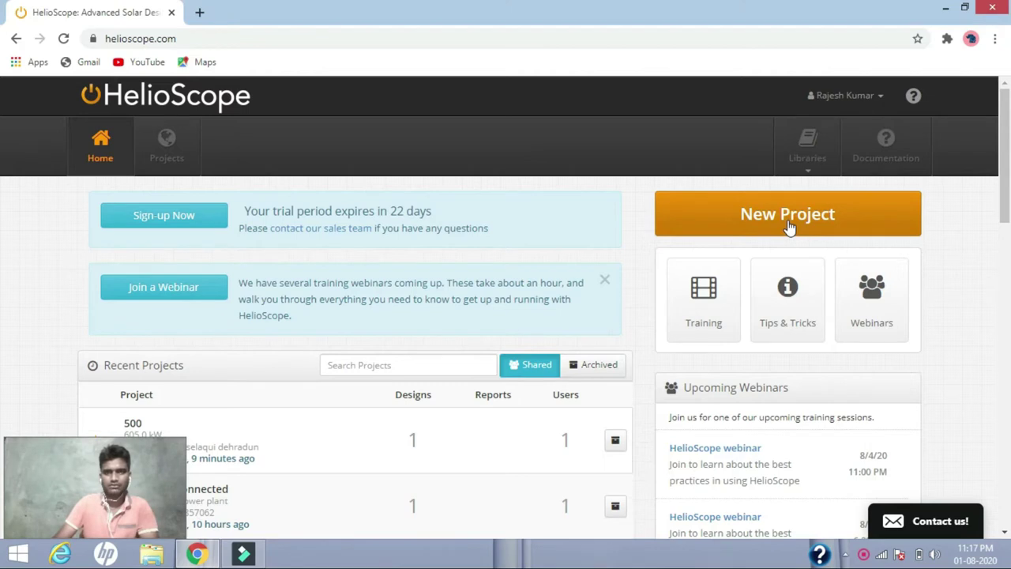
{"action": "left_click", "coordinate": [787, 219]}
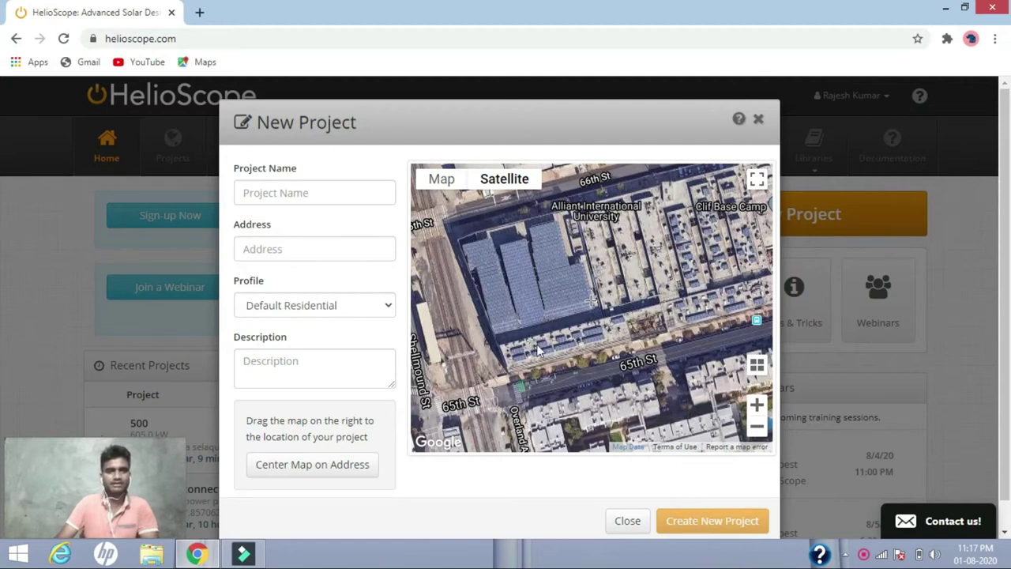
{"action": "left_click", "coordinate": [336, 193]}
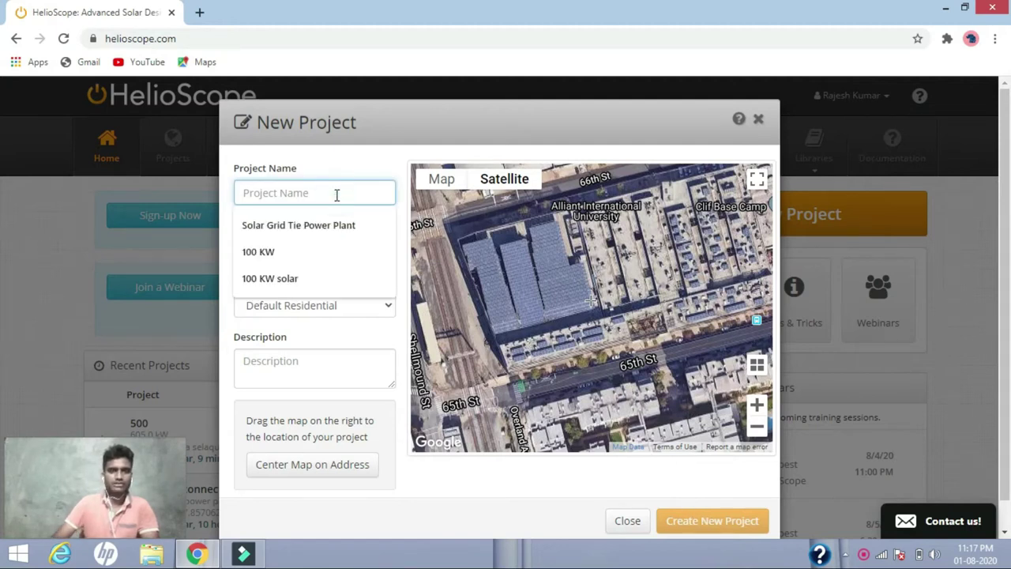
{"action": "type", "text": "Solar Project"}
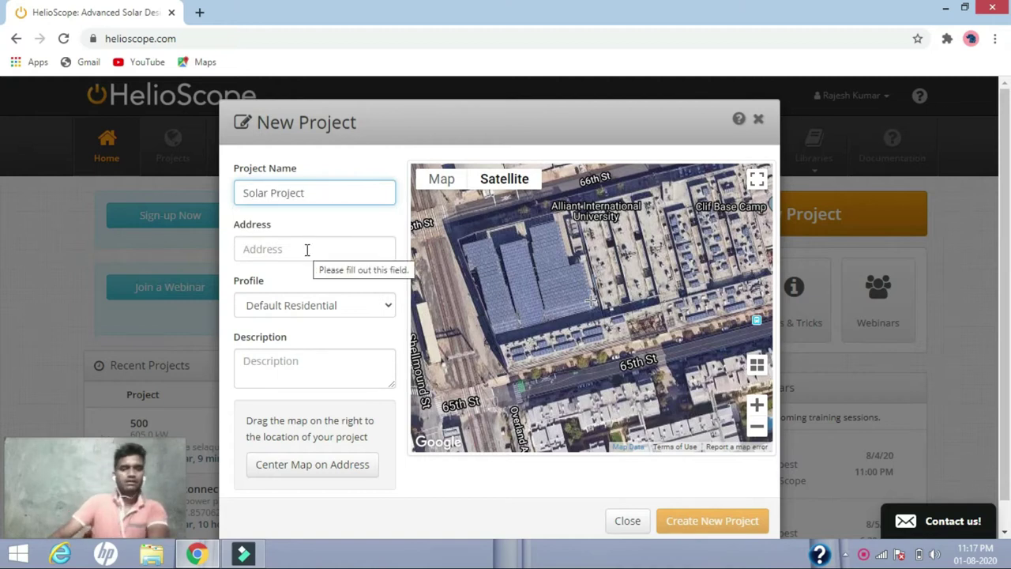
- Set the site address to 30.370423, 77.857062 and shift the satellite map onto the site
{"action": "left_click", "coordinate": [307, 250]}
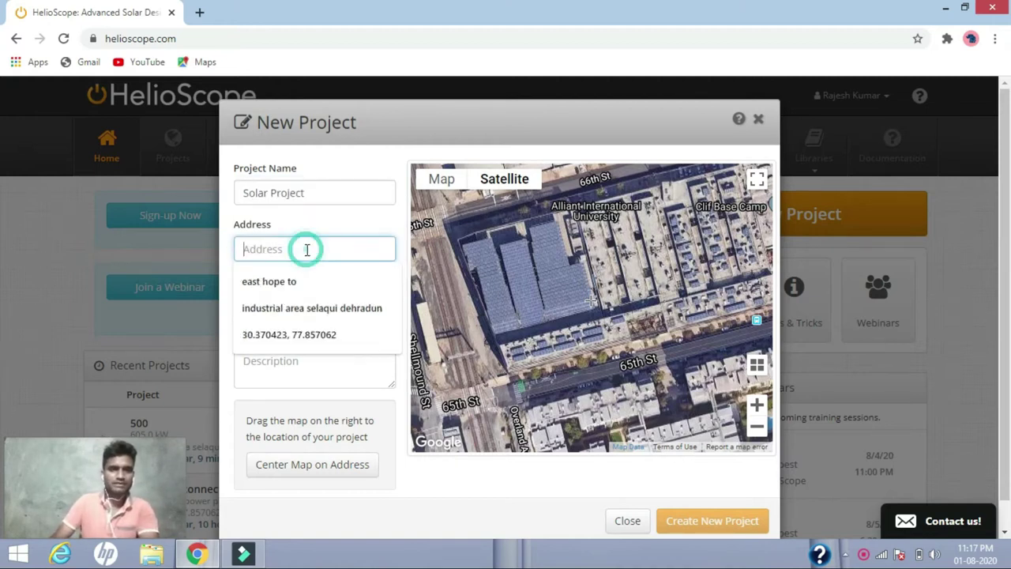
{"action": "left_click", "coordinate": [362, 229]}
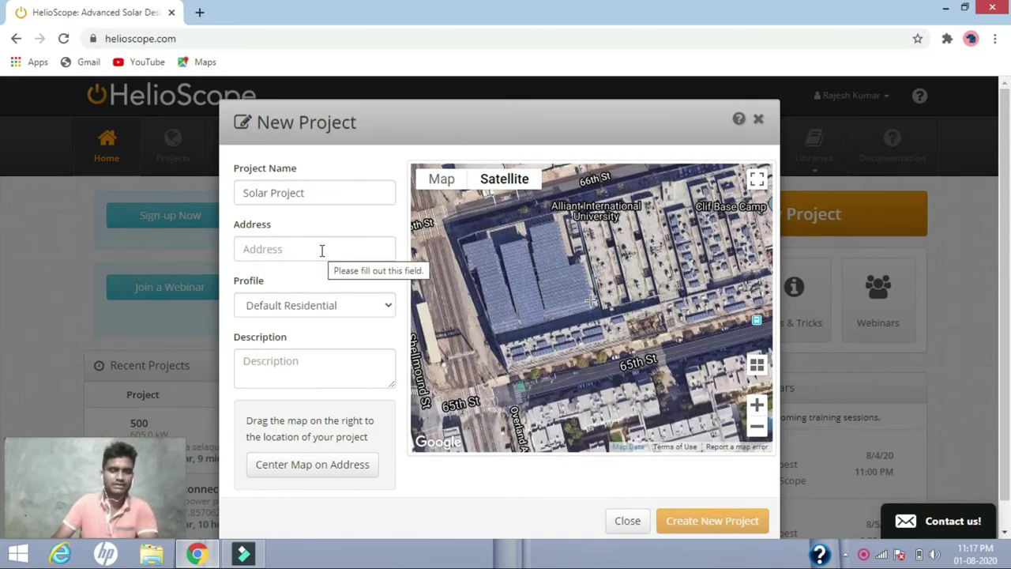
{"action": "left_click", "coordinate": [322, 251]}
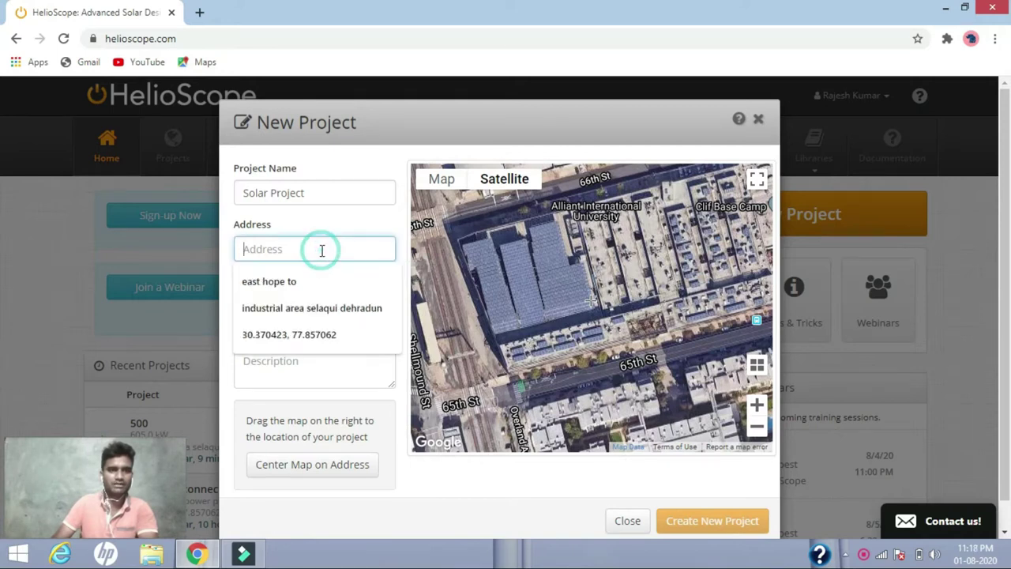
{"action": "type", "text": "dehradun"}
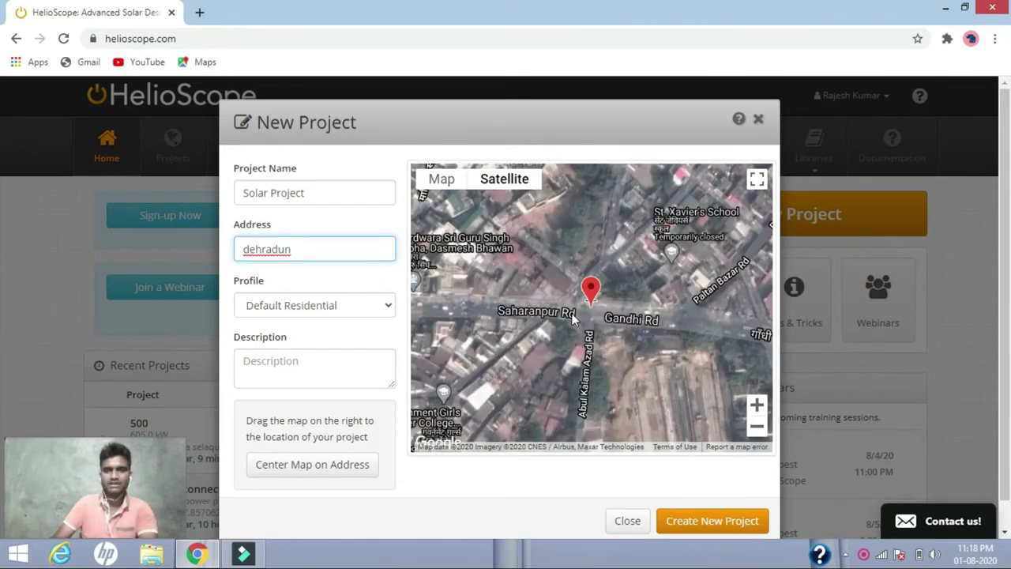
{"action": "key", "text": "BackSpace"}
{"action": "key", "text": "BackSpace"}
{"action": "key", "text": "BackSpace"}
{"action": "key", "text": "BackSpace"}
{"action": "key", "text": "BackSpace"}
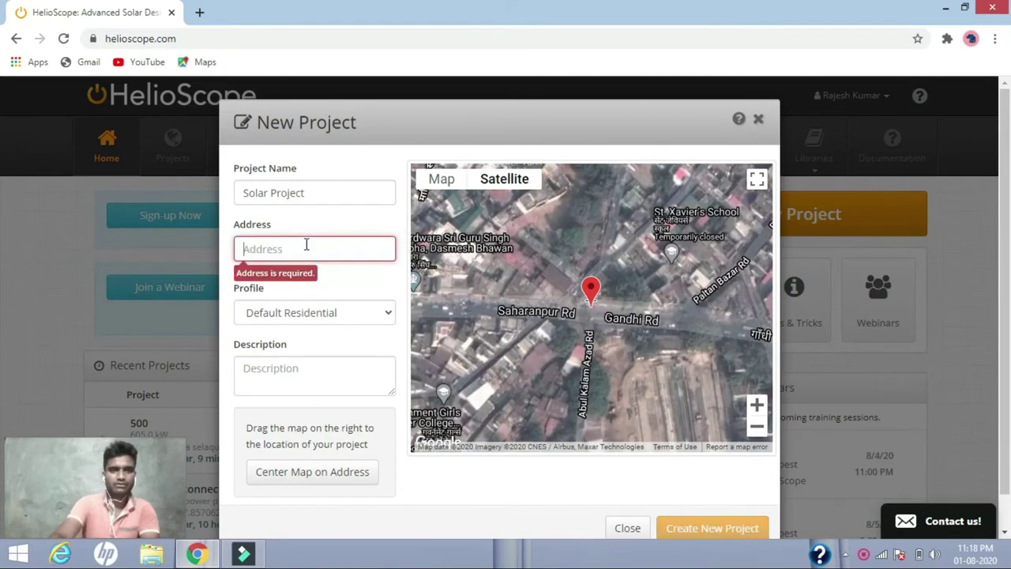
{"action": "left_click", "coordinate": [306, 245]}
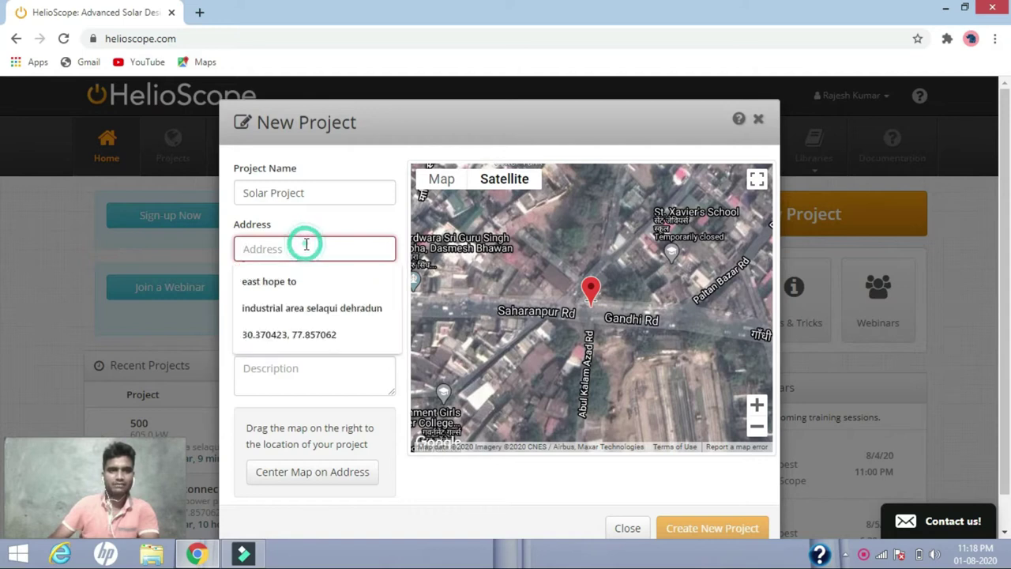
{"action": "left_click", "coordinate": [293, 333]}
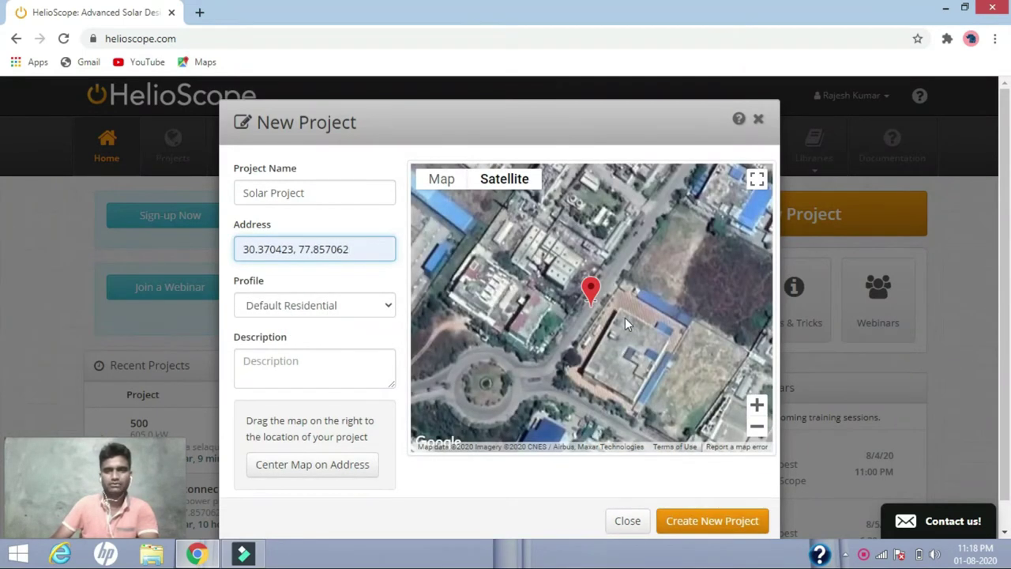
{"action": "left_click_drag", "start_coordinate": [609, 339], "coordinate": [613, 308]}
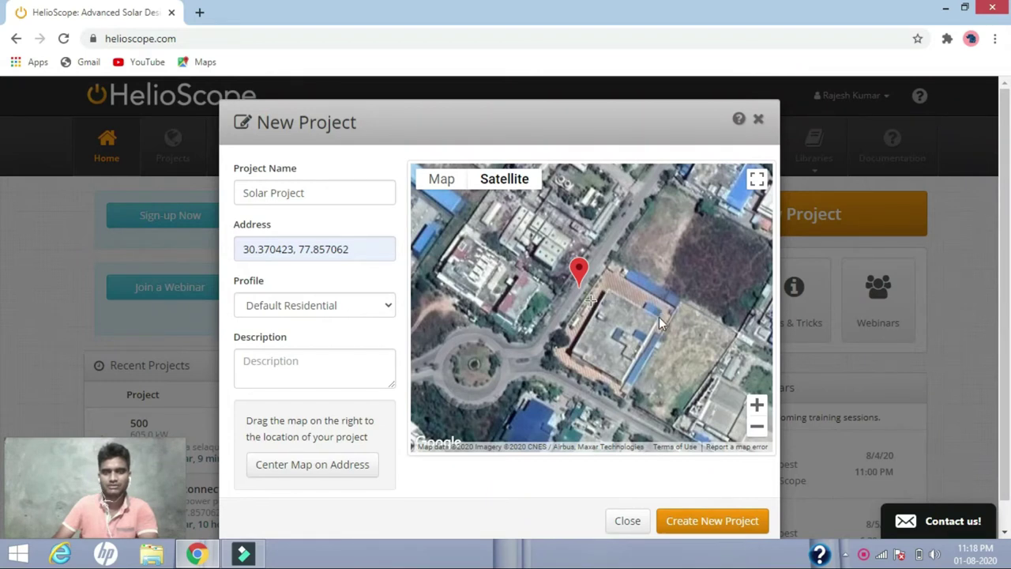
- Choose the Default Commercial profile, add the description 'solar projects', and create the project
{"action": "left_click", "coordinate": [331, 311]}
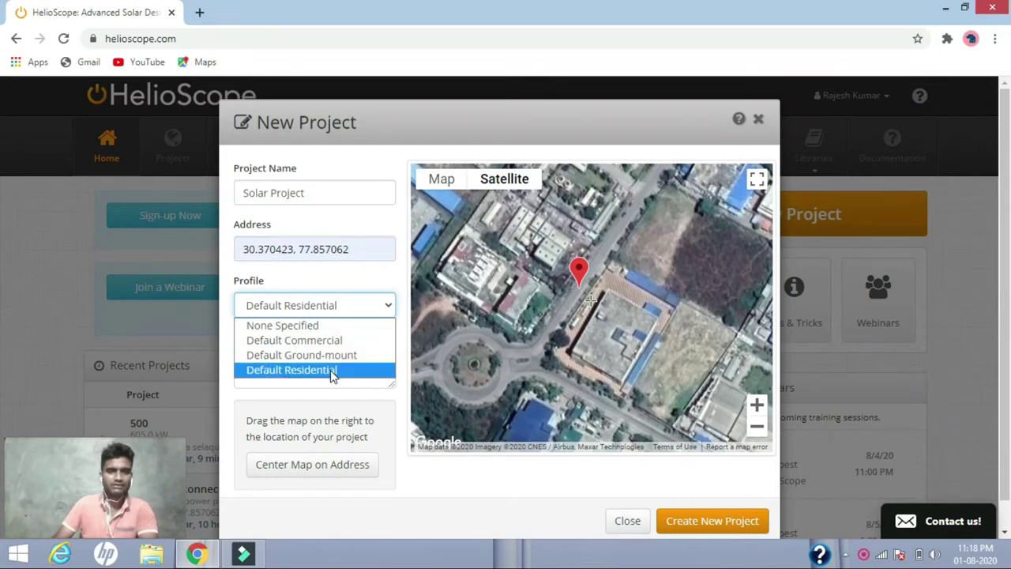
{"action": "left_click", "coordinate": [316, 342]}
{"action": "left_click", "coordinate": [321, 365]}
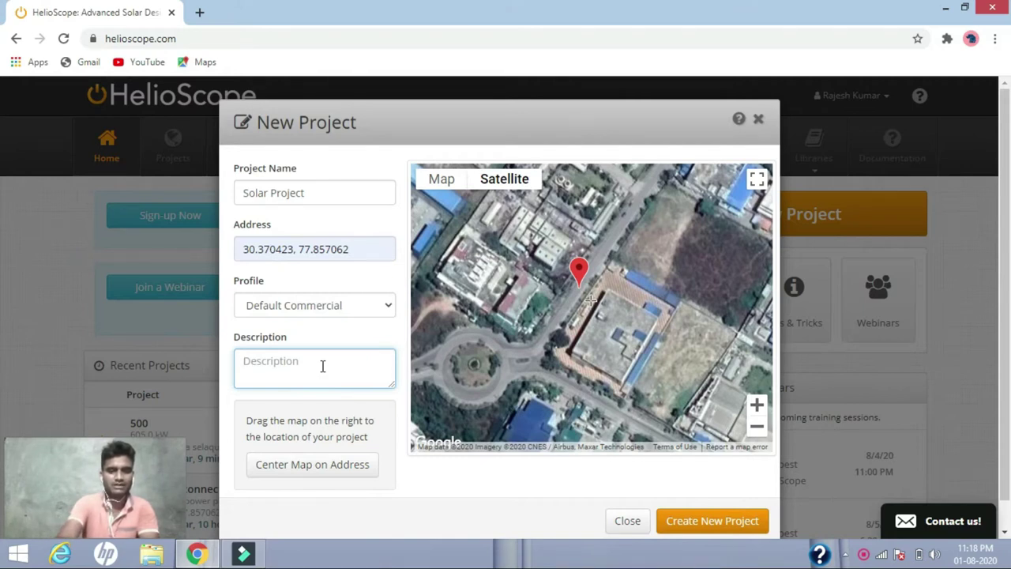
{"action": "type", "text": "solar projects"}
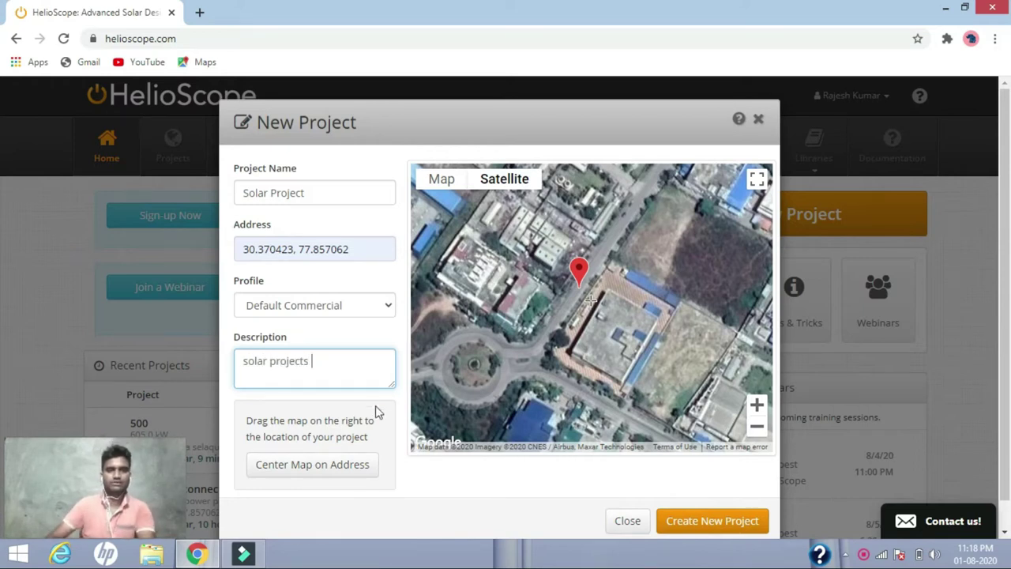
{"action": "left_click", "coordinate": [719, 519]}
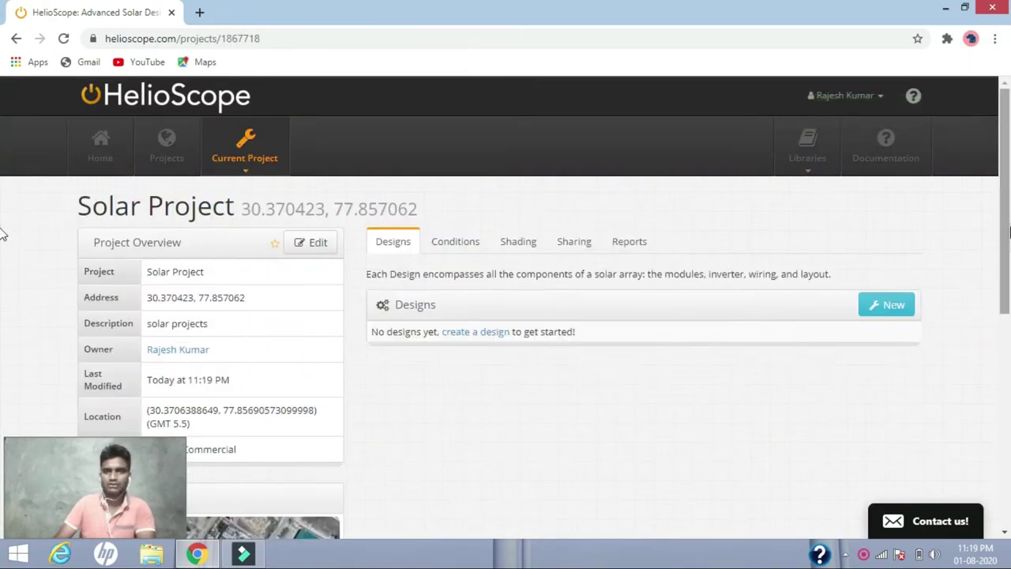
- Add a new design to Solar Project, keeping the default name Design 1
{"action": "scroll", "coordinate": [8, 237], "scroll_direction": "down", "scroll_amount": 1}
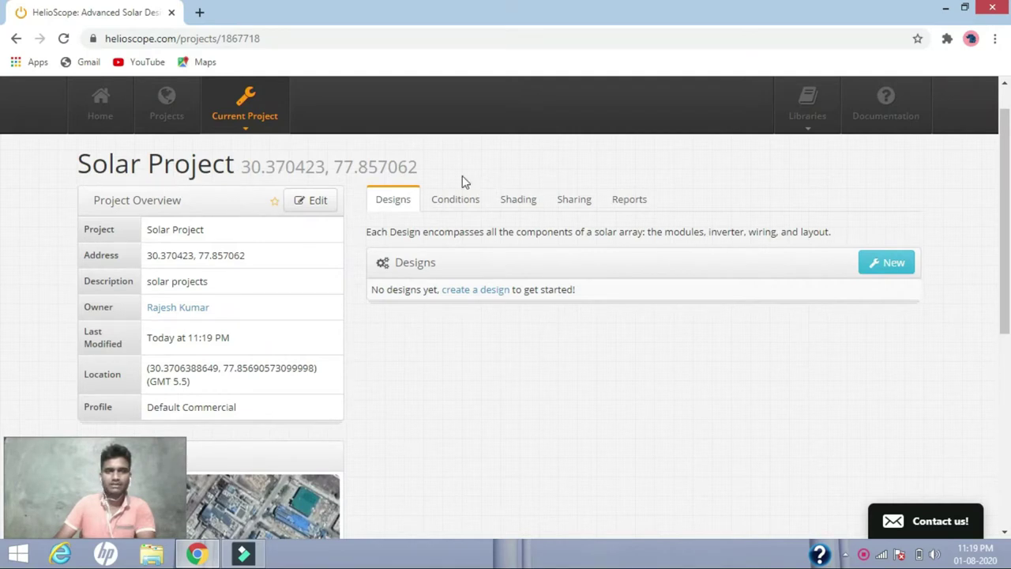
{"action": "scroll", "coordinate": [485, 312], "scroll_direction": "down", "scroll_amount": 1}
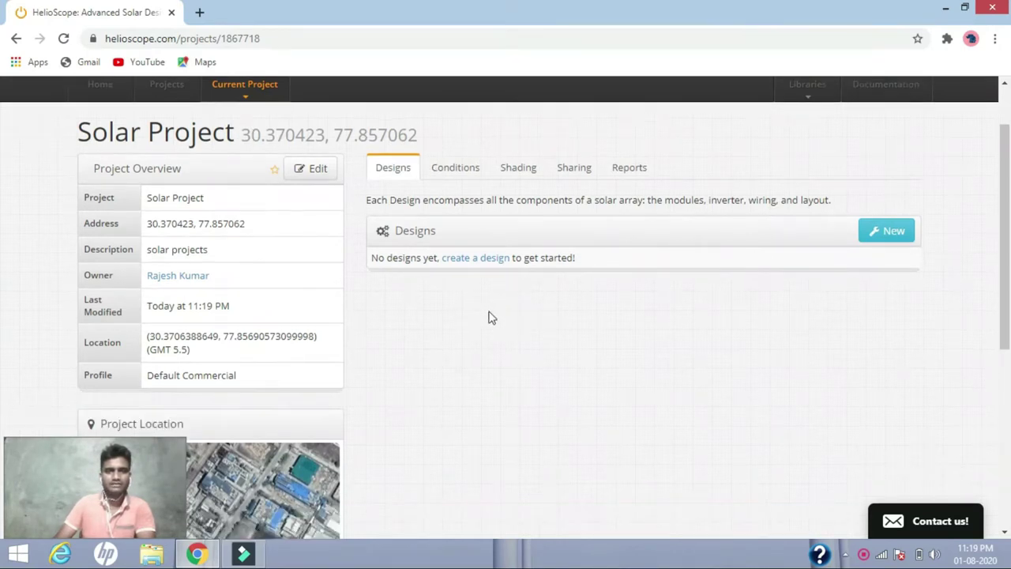
{"action": "left_click", "coordinate": [473, 263]}
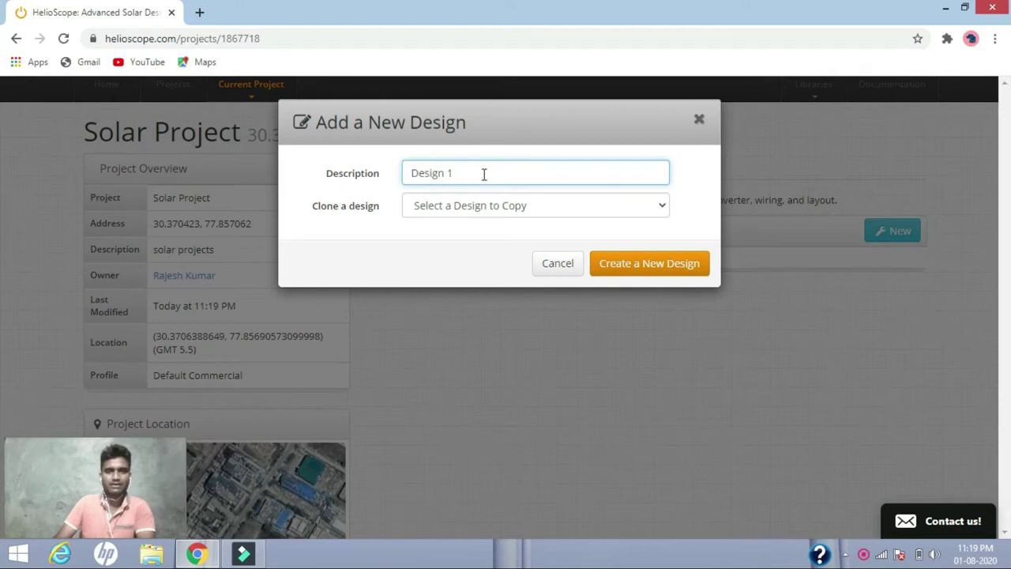
{"action": "left_click", "coordinate": [652, 265]}
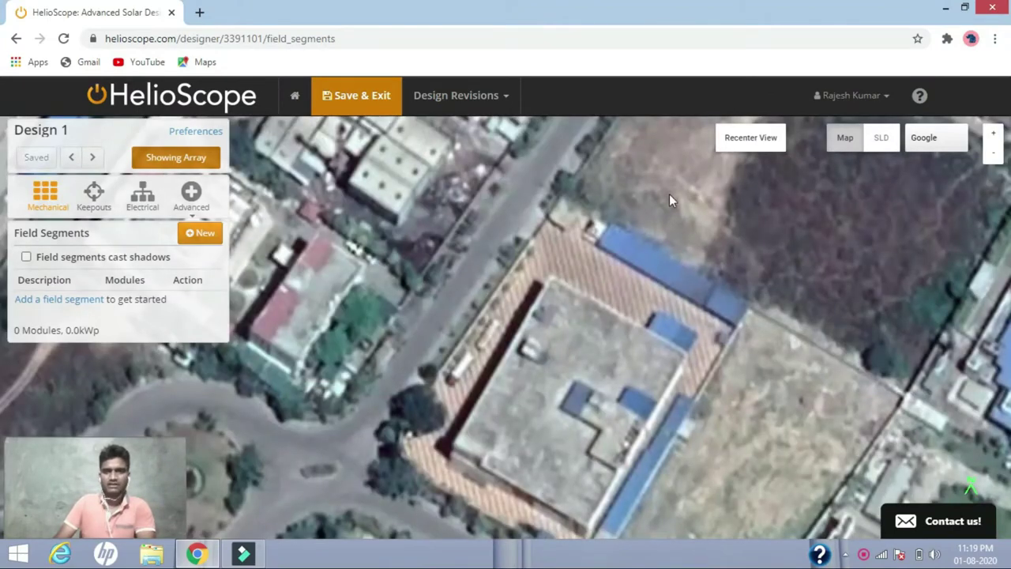
- Pan the map to frame the building's roof and begin a new field segment
{"action": "left_click_drag", "start_coordinate": [574, 379], "coordinate": [576, 337]}
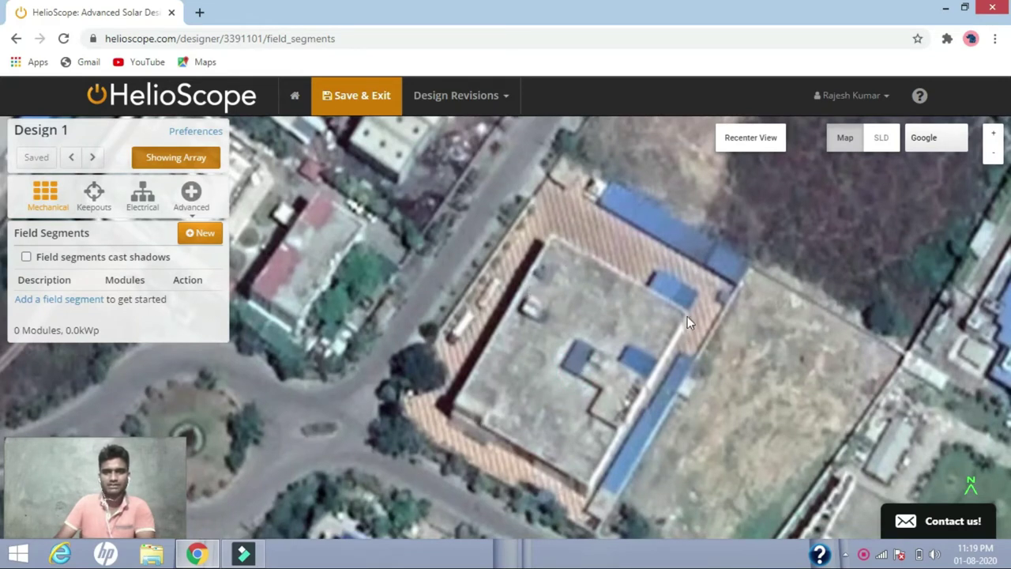
{"action": "left_click_drag", "start_coordinate": [621, 437], "coordinate": [609, 421]}
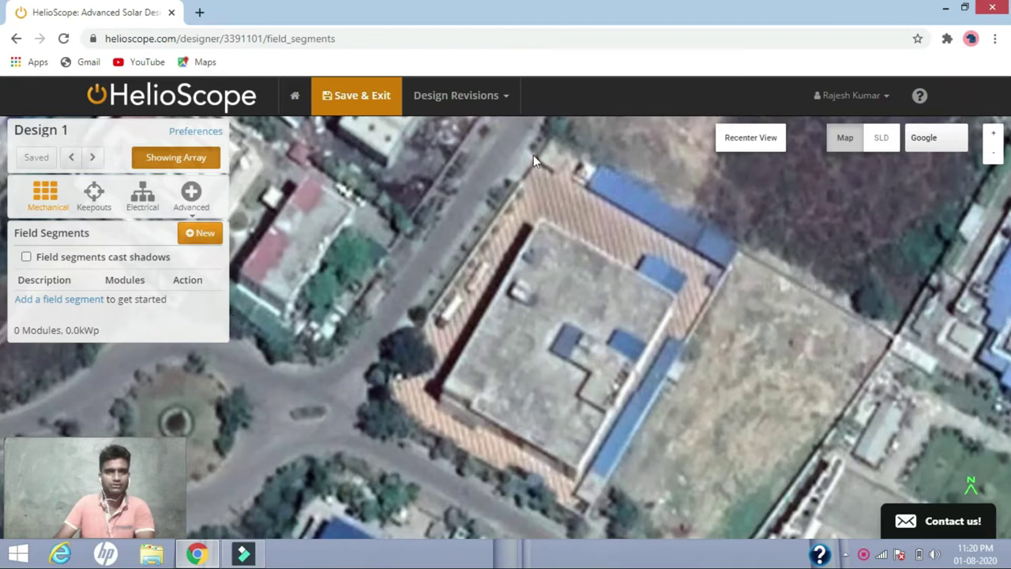
{"action": "left_click", "coordinate": [204, 235]}
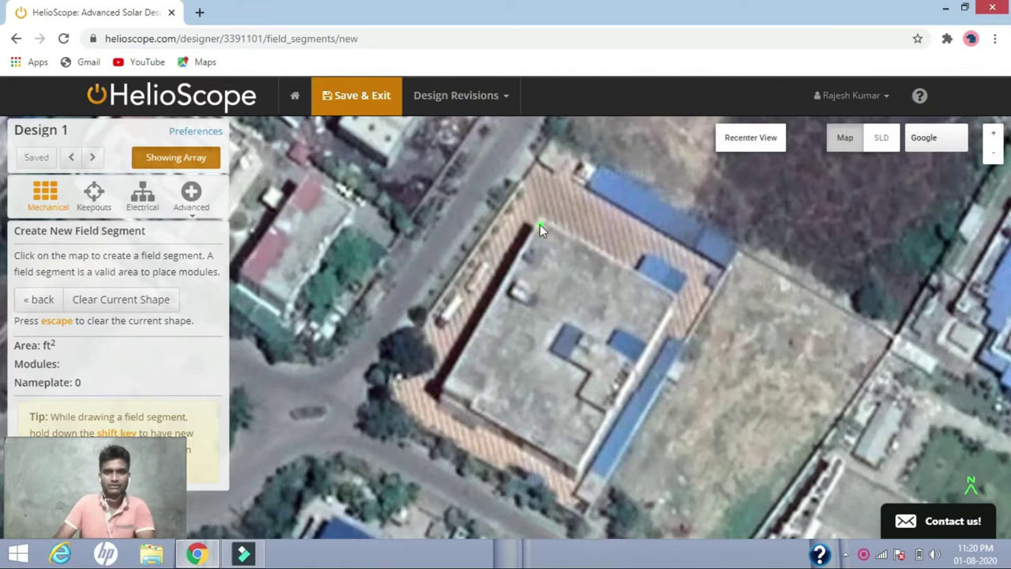
- Outline the roof's four corners and close the field segment at the first vertex
{"action": "left_click", "coordinate": [542, 220]}
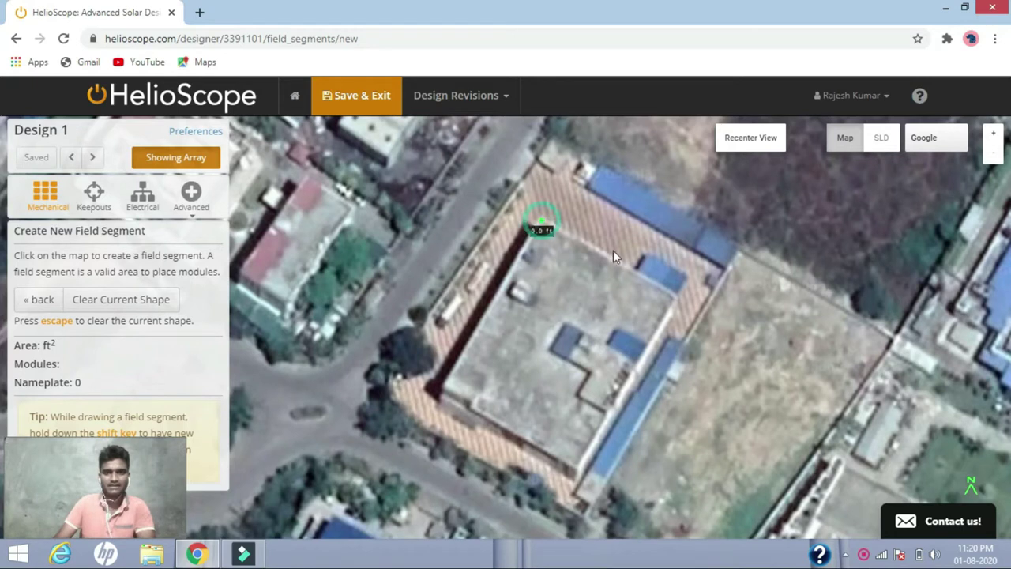
{"action": "left_click", "coordinate": [677, 297]}
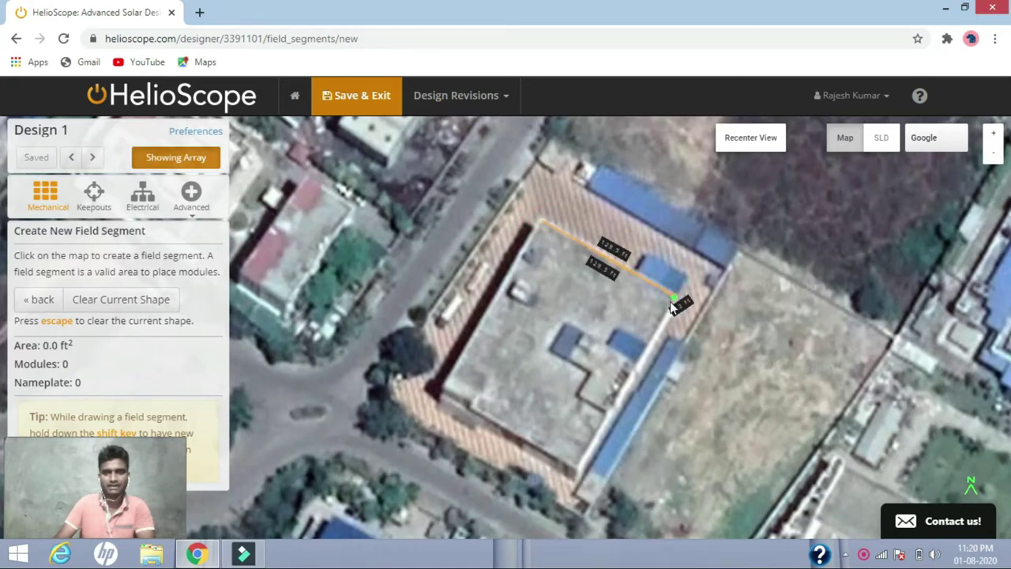
{"action": "left_click", "coordinate": [579, 466]}
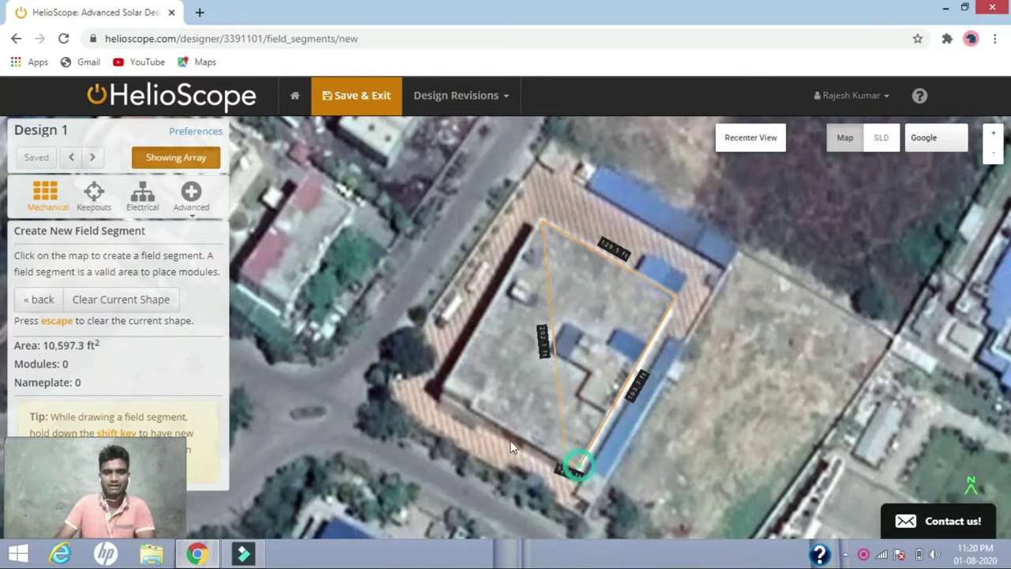
{"action": "left_click", "coordinate": [446, 386]}
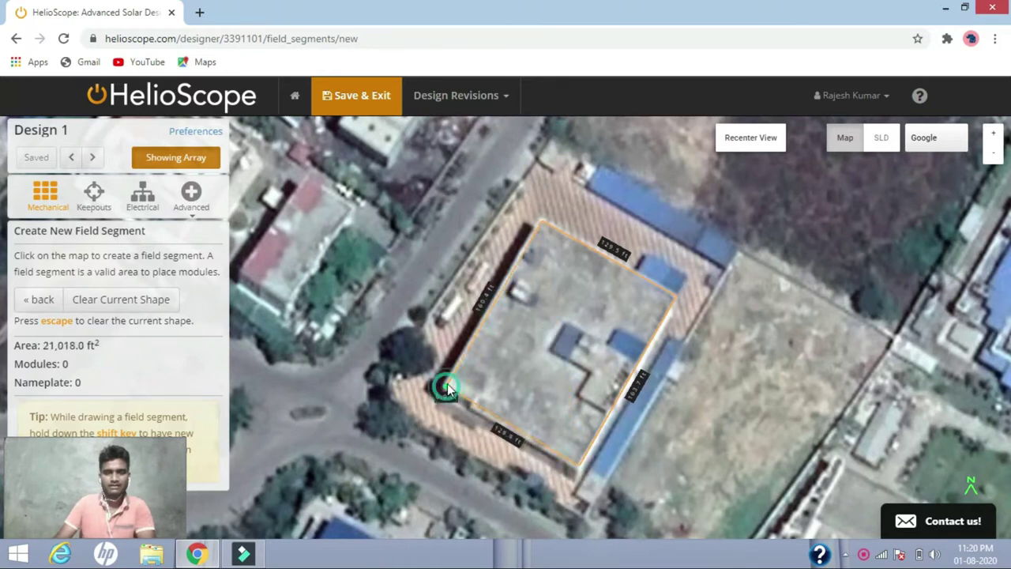
{"action": "left_click", "coordinate": [541, 225]}
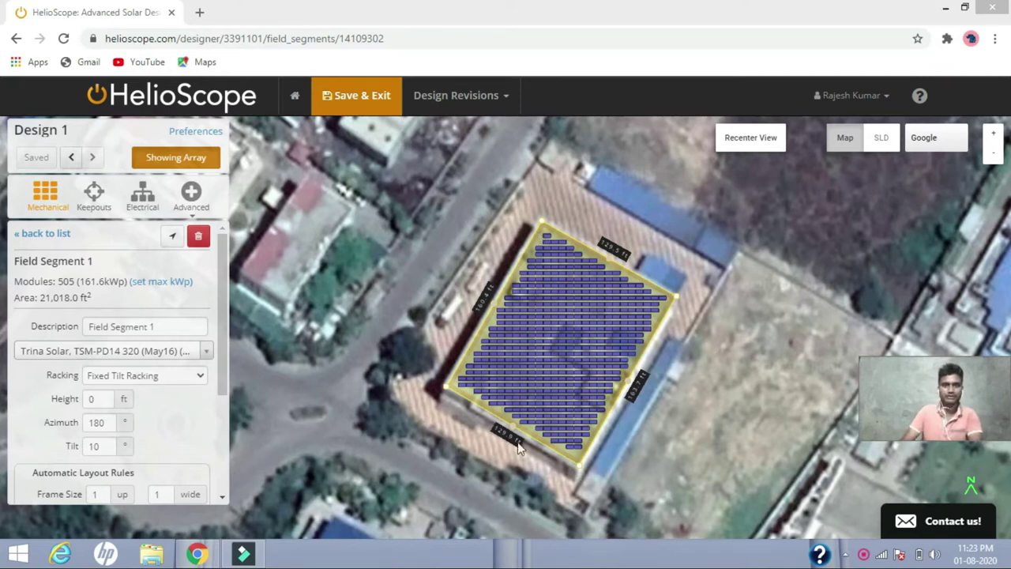
- Limit Field Segment 1 to a 100 kWp maximum size, leaving 312 modules
{"action": "left_click", "coordinate": [161, 282]}
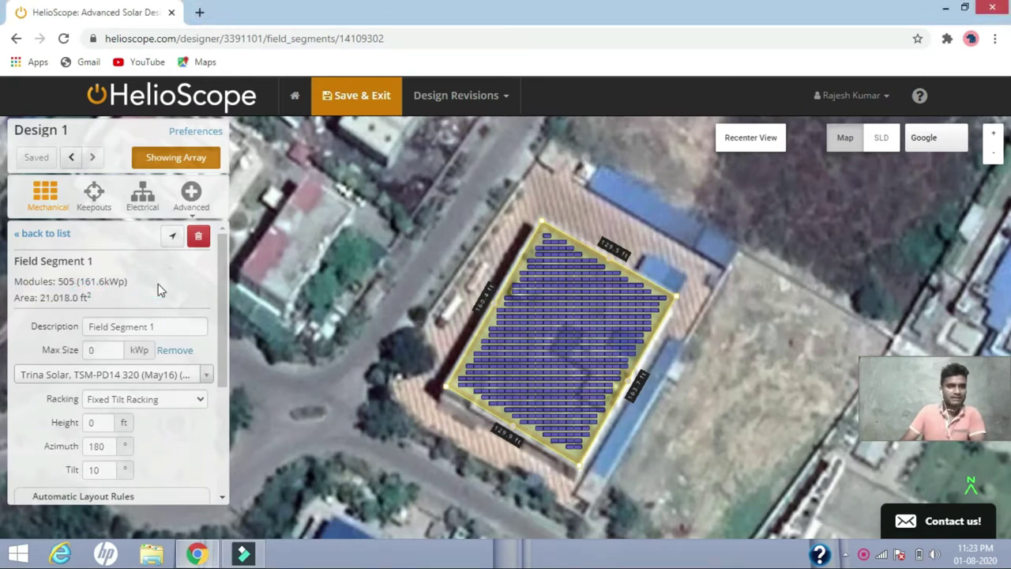
{"action": "double_click", "coordinate": [105, 350]}
{"action": "key", "text": "BackSpace"}
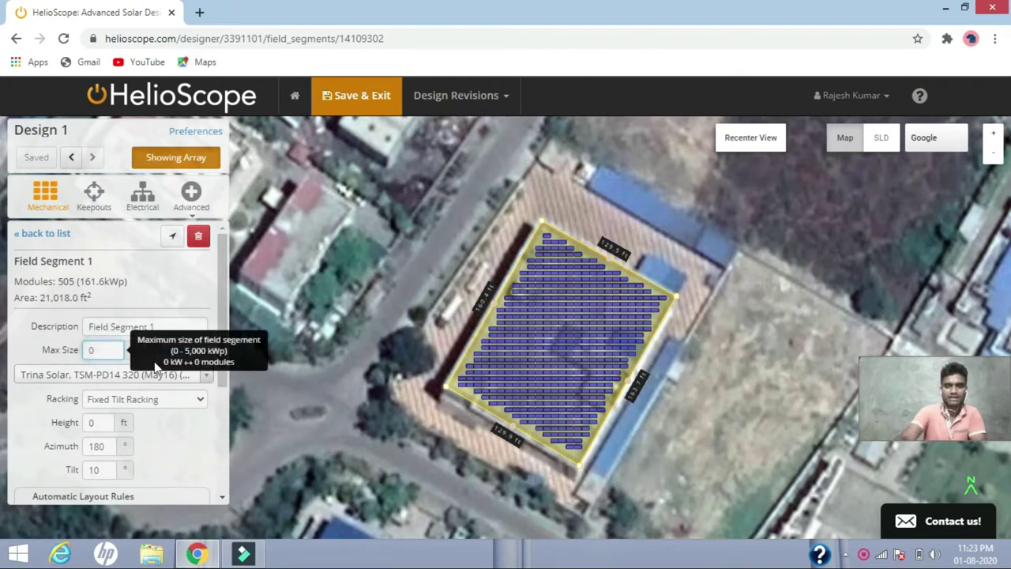
{"action": "type", "text": "100"}
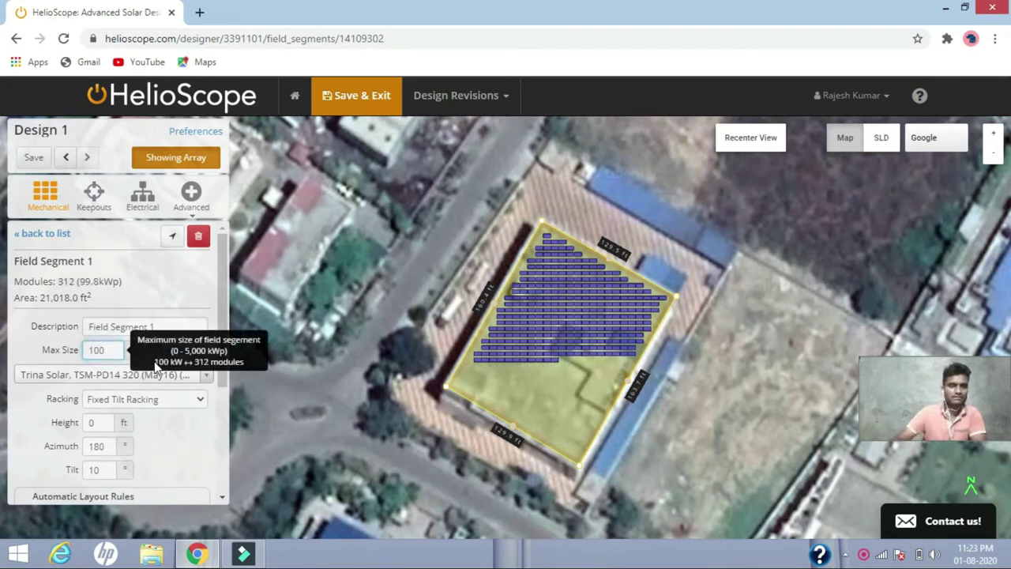
{"action": "left_click", "coordinate": [168, 278]}
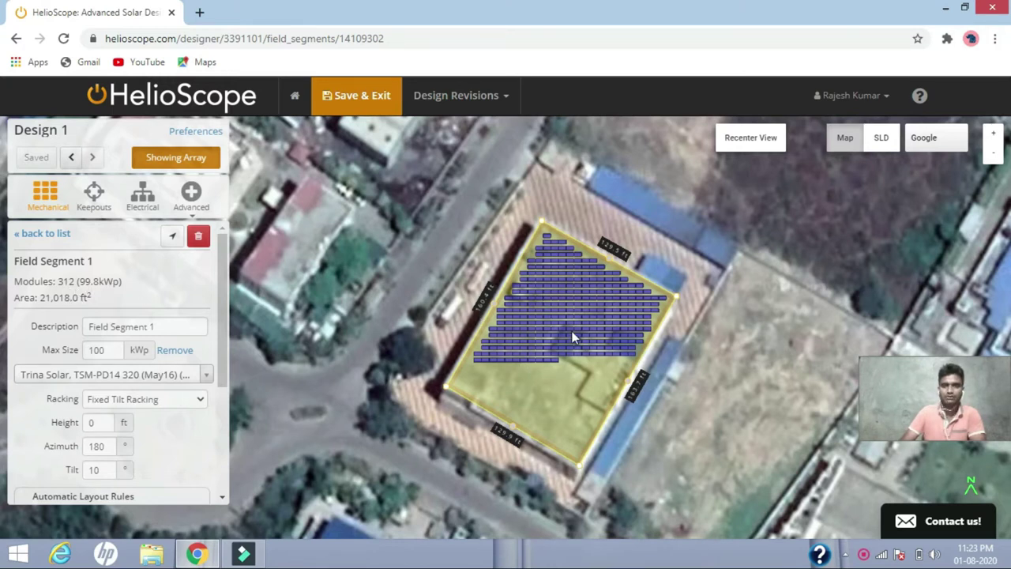
- Remove the Max Size limit so 505 modules (161.6 kWp) fill the roof
{"action": "scroll", "coordinate": [572, 330], "scroll_direction": "up", "scroll_amount": 2}
{"action": "scroll", "coordinate": [571, 330], "scroll_direction": "up", "scroll_amount": 2}
{"action": "scroll", "coordinate": [571, 330], "scroll_direction": "up", "scroll_amount": 2}
{"action": "scroll", "coordinate": [571, 326], "scroll_direction": "down", "scroll_amount": 5}
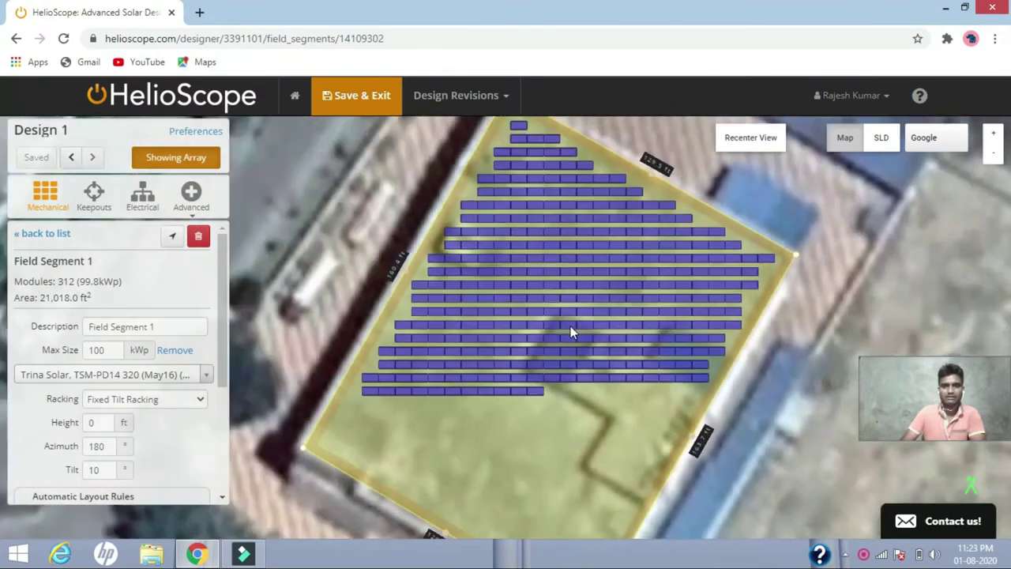
{"action": "left_click", "coordinate": [175, 350]}
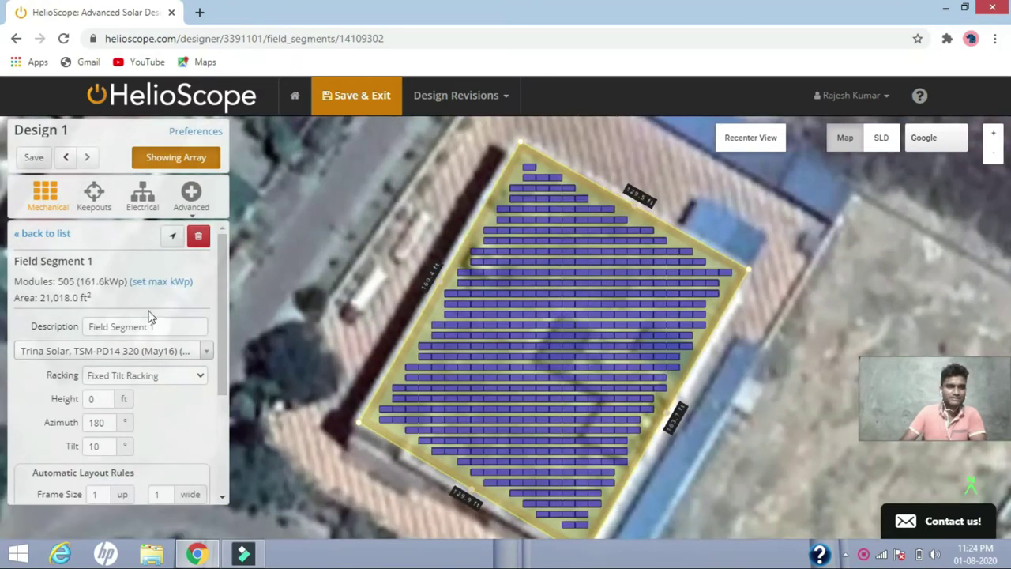
- Scroll through the segment properties and check the Description field, leaving it unchanged
{"action": "scroll", "coordinate": [220, 306], "scroll_direction": "down", "scroll_amount": 1}
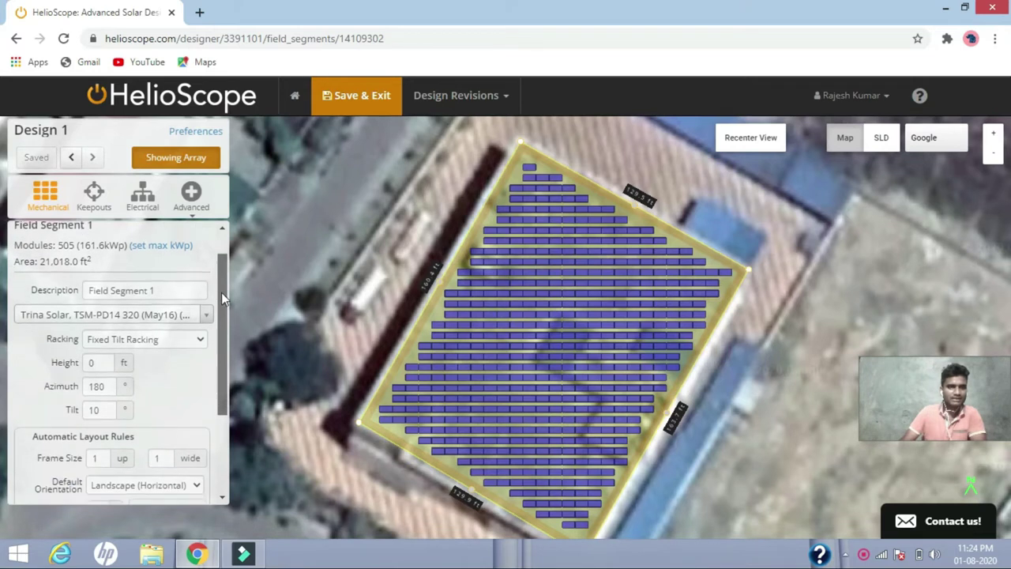
{"action": "scroll", "coordinate": [221, 292], "scroll_direction": "up", "scroll_amount": 1}
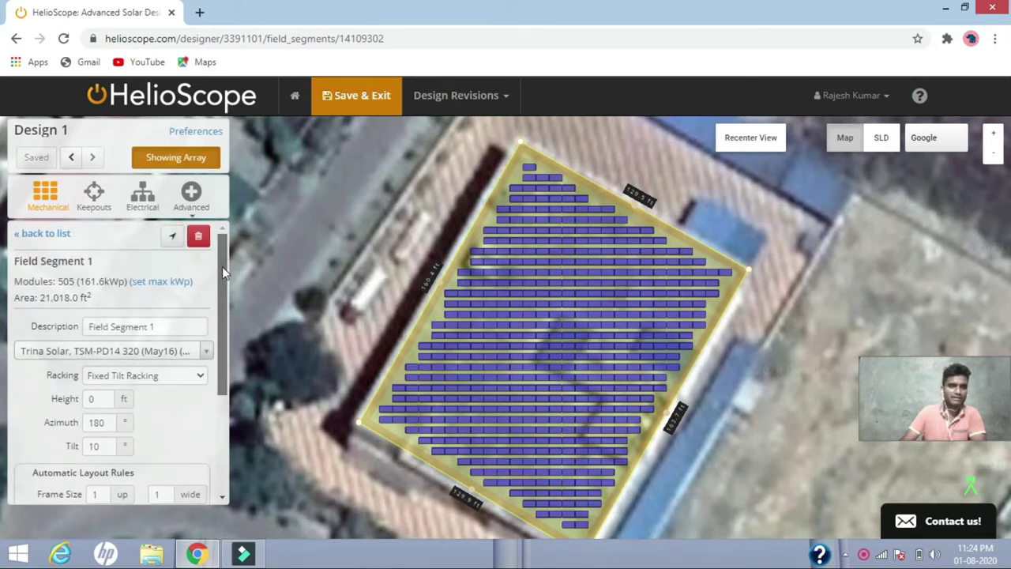
{"action": "left_click_drag", "start_coordinate": [222, 261], "coordinate": [219, 293]}
{"action": "left_click", "coordinate": [147, 280]}
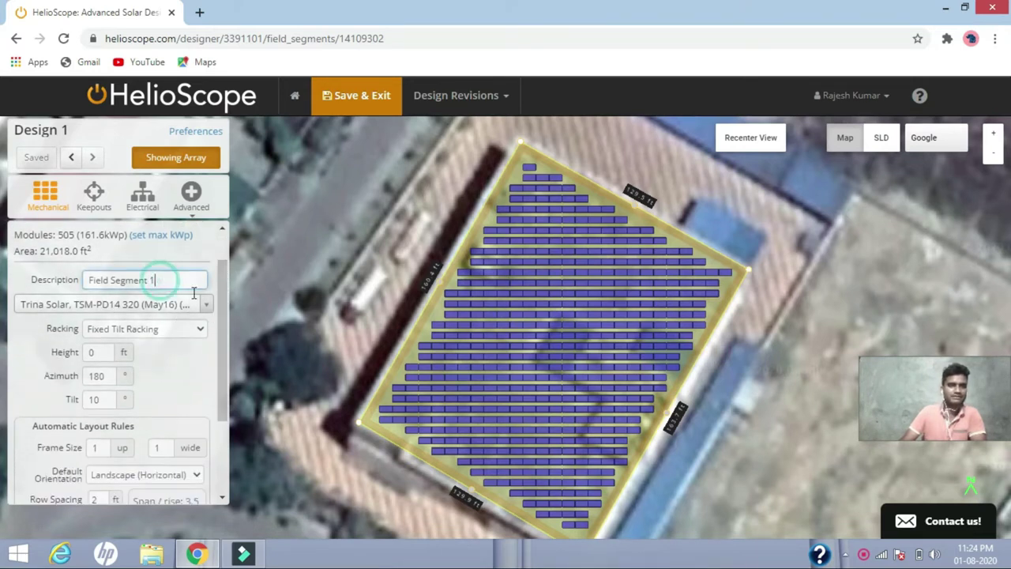
{"action": "left_click", "coordinate": [136, 258]}
{"action": "left_click_drag", "start_coordinate": [223, 290], "coordinate": [221, 299]}
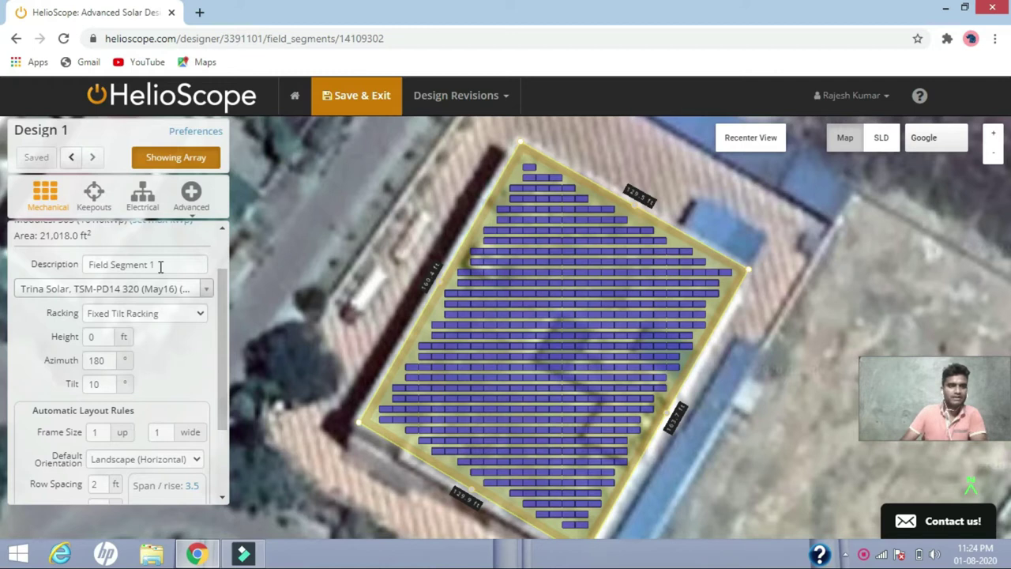
{"action": "left_click", "coordinate": [222, 306]}
{"action": "left_click_drag", "start_coordinate": [222, 312], "coordinate": [222, 324]}
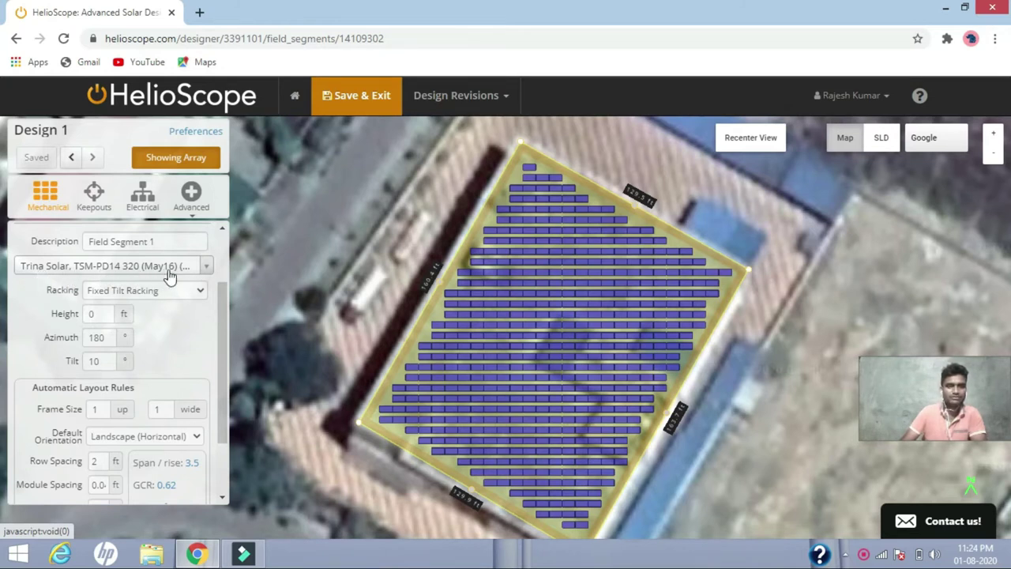
- Search 'waaree 335' and switch the module to Waaree, WSM-335 (April 2019) (335W)
{"action": "left_click", "coordinate": [209, 267]}
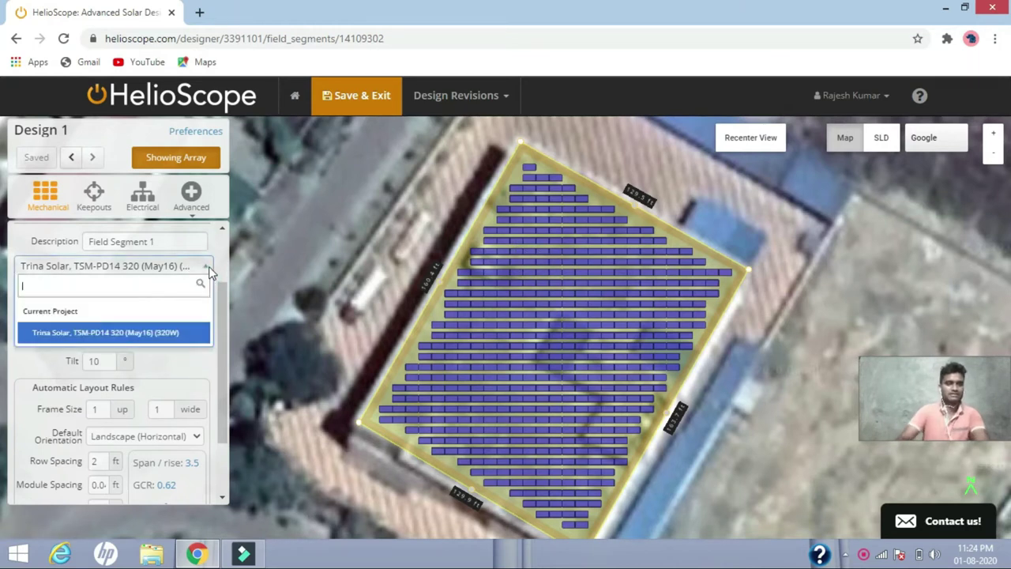
{"action": "type", "text": "waaa"}
{"action": "key", "text": "BackSpace"}
{"action": "type", "text": "ree 335"}
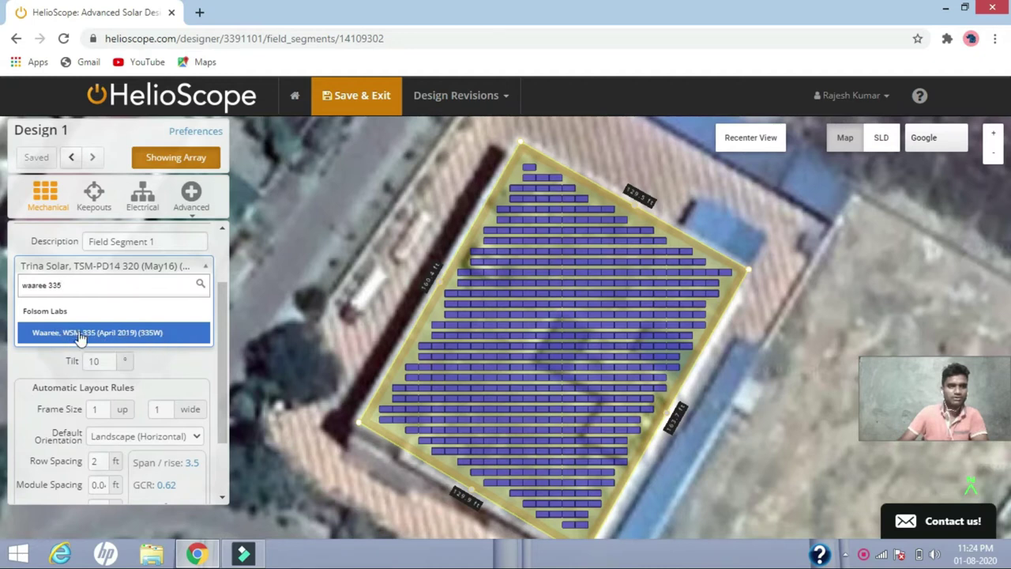
{"action": "left_click", "coordinate": [117, 331]}
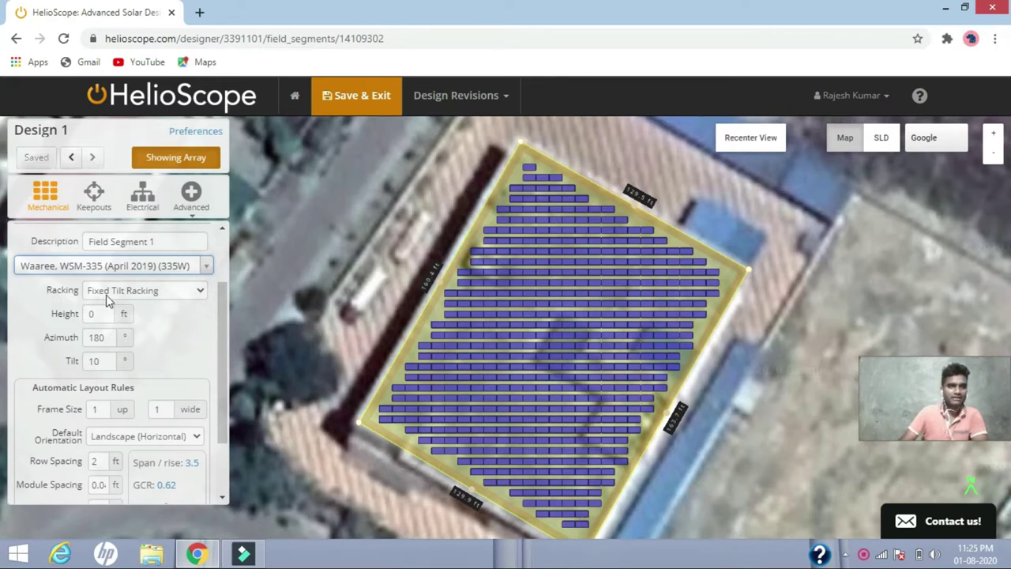
{"action": "left_click", "coordinate": [146, 291]}
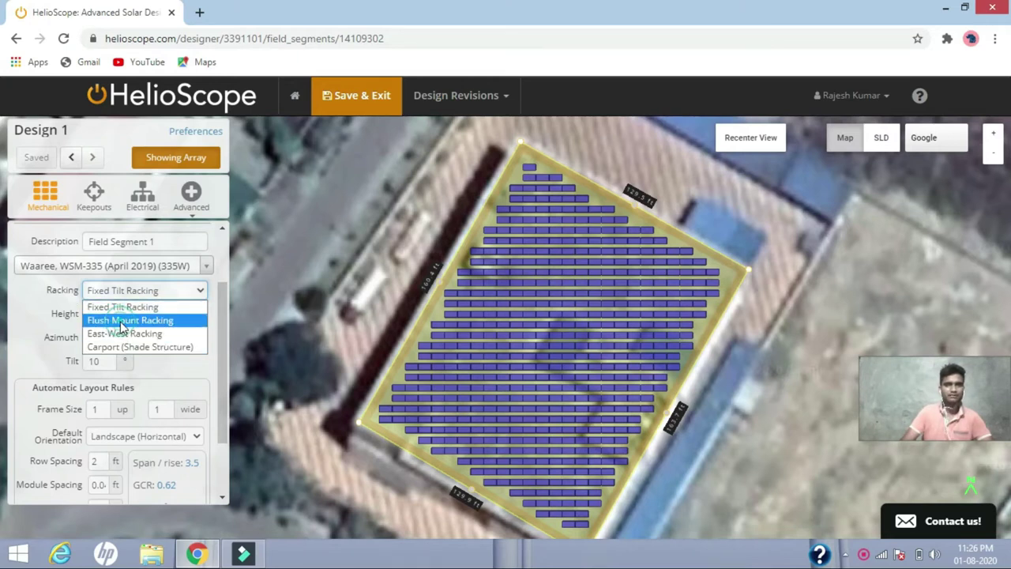
{"action": "left_click", "coordinate": [122, 320]}
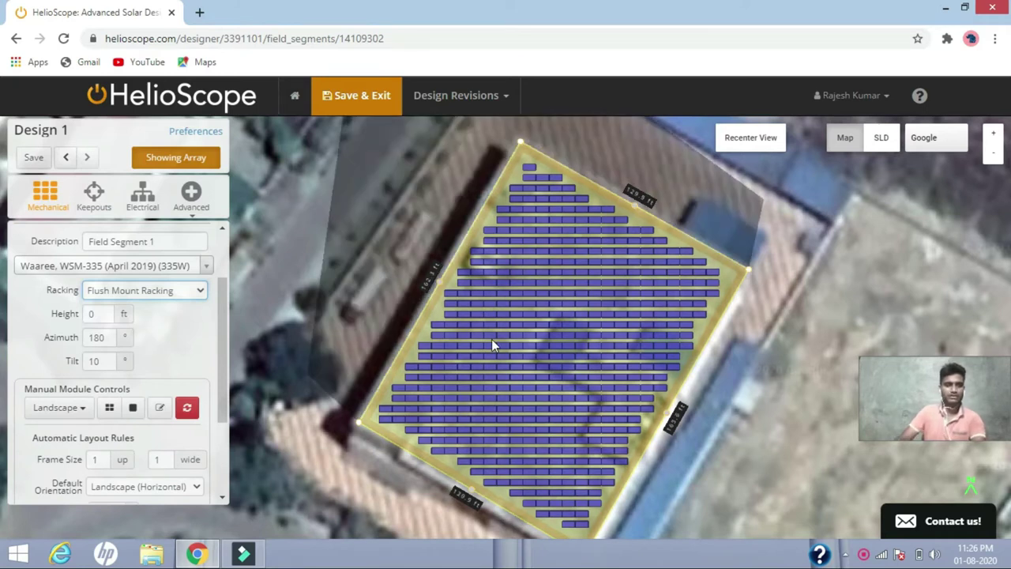
{"action": "left_click", "coordinate": [398, 314]}
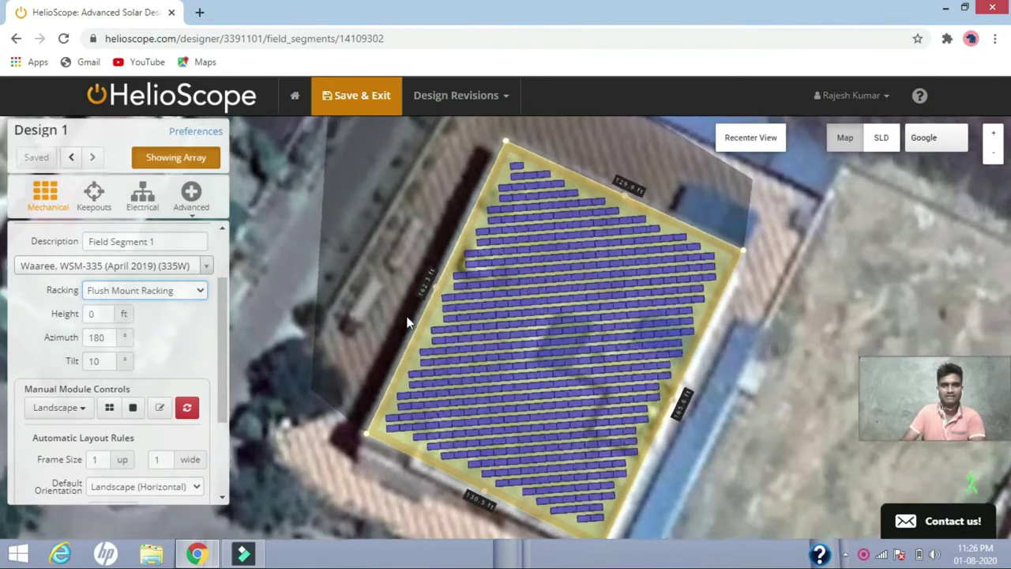
{"action": "mouse_move", "coordinate": [423, 325]}
{"action": "right_mouse_down"}
{"action": "mouse_move", "coordinate": [539, 236]}
{"action": "mouse_move", "coordinate": [534, 266]}
{"action": "right_mouse_up"}
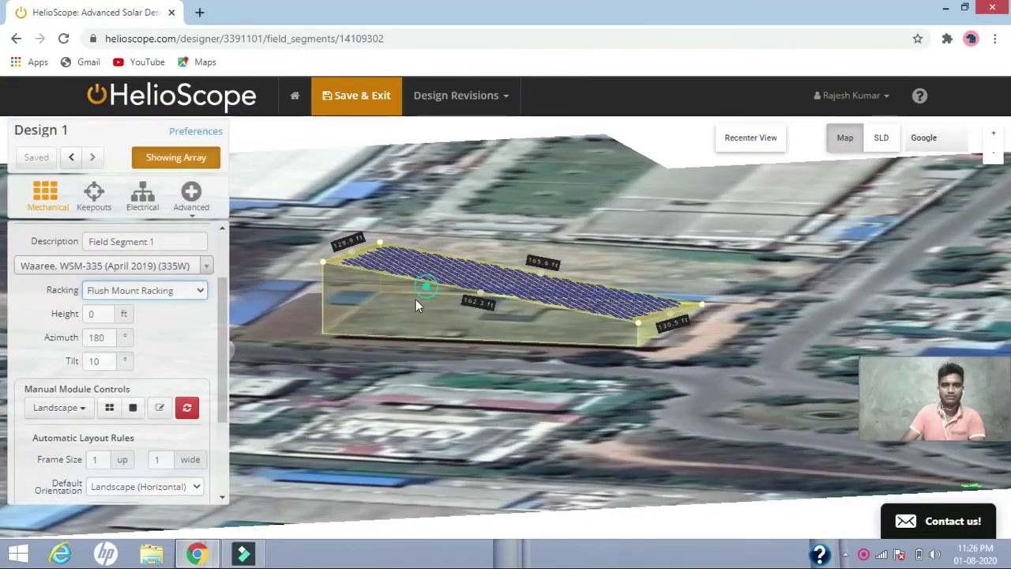
{"action": "scroll", "coordinate": [415, 299], "scroll_direction": "up", "scroll_amount": 1}
{"action": "left_click", "coordinate": [189, 291]}
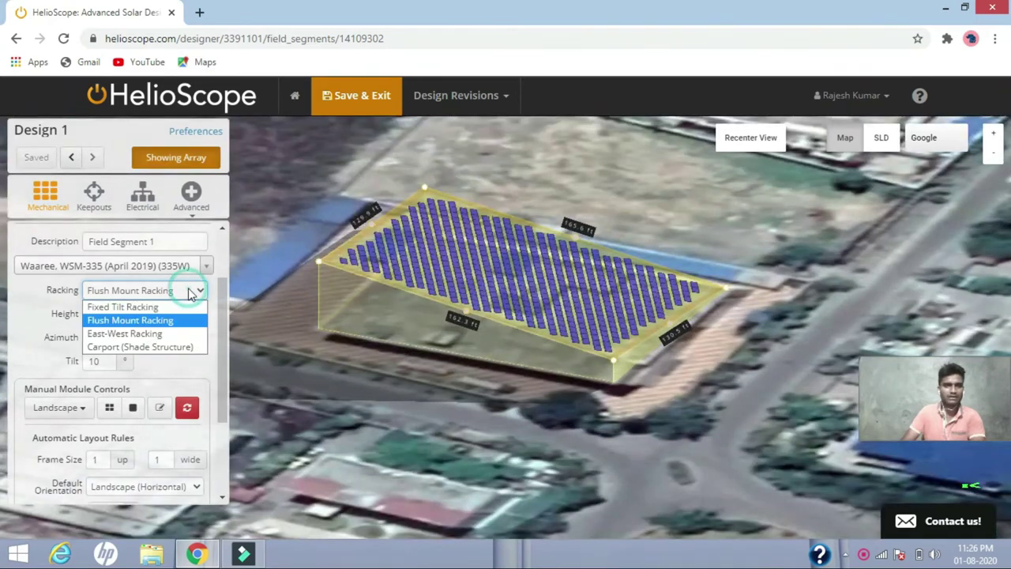
{"action": "left_click", "coordinate": [185, 334]}
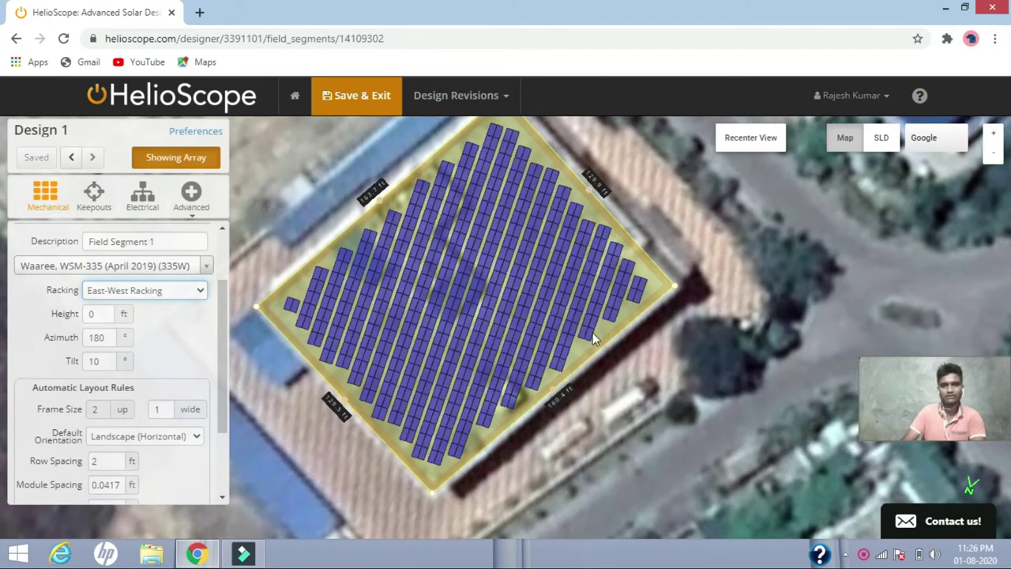
{"action": "left_click", "coordinate": [170, 290]}
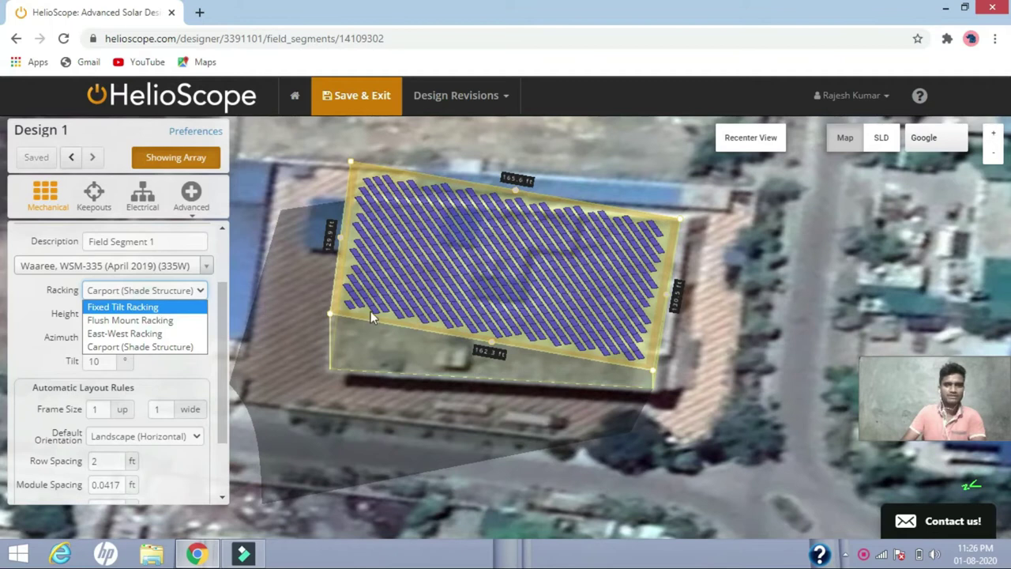
{"action": "left_click", "coordinate": [142, 307]}
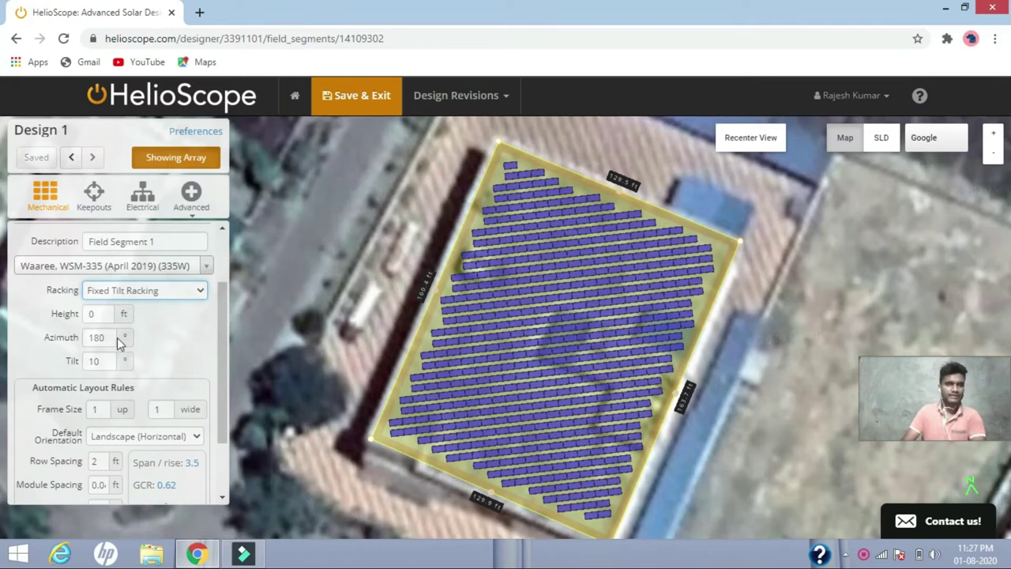
- Set the racking height to 20 ft and orbit the view to inspect the array in 3D
{"action": "double_click", "coordinate": [98, 315]}
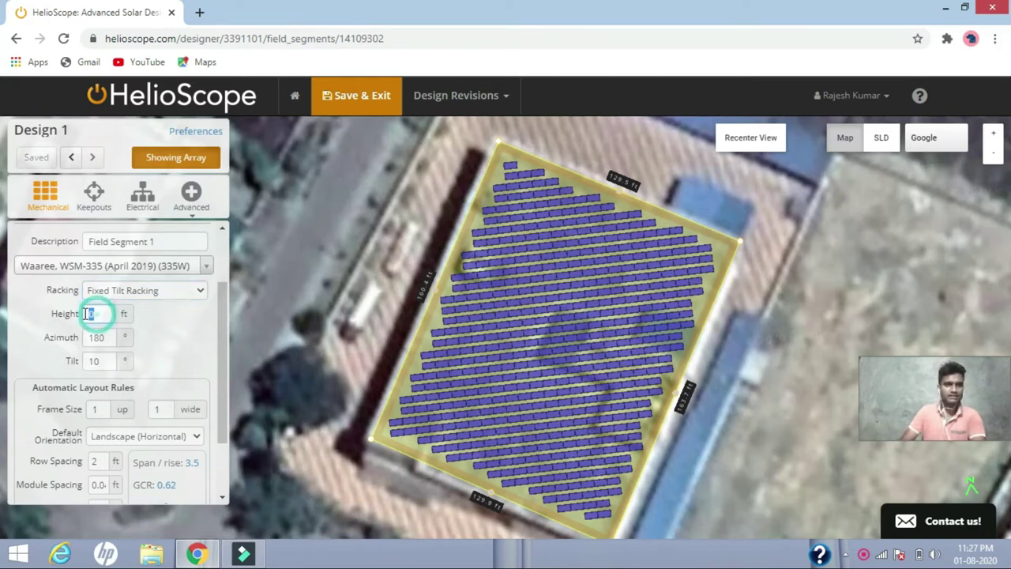
{"action": "type", "text": "20"}
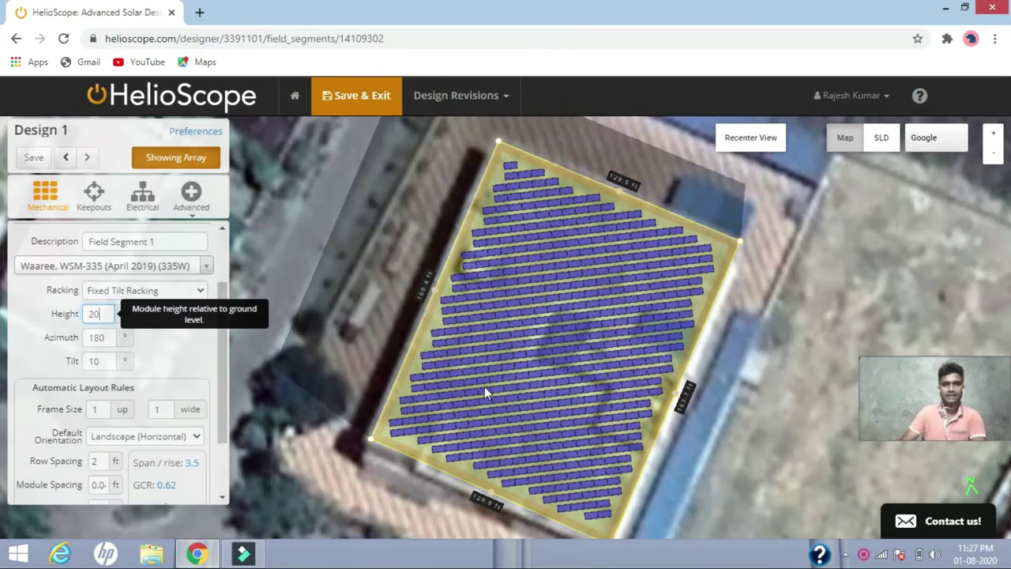
{"action": "mouse_move", "coordinate": [511, 390]}
{"action": "right_mouse_down"}
{"action": "mouse_move", "coordinate": [582, 292]}
{"action": "mouse_move", "coordinate": [623, 272]}
{"action": "mouse_move", "coordinate": [476, 339]}
{"action": "right_mouse_up"}
{"action": "mouse_move", "coordinate": [388, 347]}
{"action": "right_mouse_down"}
{"action": "mouse_move", "coordinate": [423, 365]}
{"action": "mouse_move", "coordinate": [393, 368]}
{"action": "mouse_move", "coordinate": [436, 371]}
{"action": "mouse_move", "coordinate": [473, 362]}
{"action": "mouse_move", "coordinate": [476, 343]}
{"action": "mouse_move", "coordinate": [416, 391]}
{"action": "mouse_move", "coordinate": [535, 355]}
{"action": "mouse_move", "coordinate": [481, 319]}
{"action": "mouse_move", "coordinate": [477, 298]}
{"action": "mouse_move", "coordinate": [490, 280]}
{"action": "mouse_move", "coordinate": [518, 297]}
{"action": "mouse_move", "coordinate": [488, 320]}
{"action": "mouse_move", "coordinate": [614, 311]}
{"action": "mouse_move", "coordinate": [534, 317]}
{"action": "mouse_move", "coordinate": [609, 323]}
{"action": "mouse_move", "coordinate": [537, 301]}
{"action": "mouse_move", "coordinate": [586, 320]}
{"action": "mouse_move", "coordinate": [550, 332]}
{"action": "mouse_move", "coordinate": [591, 353]}
{"action": "right_mouse_up"}
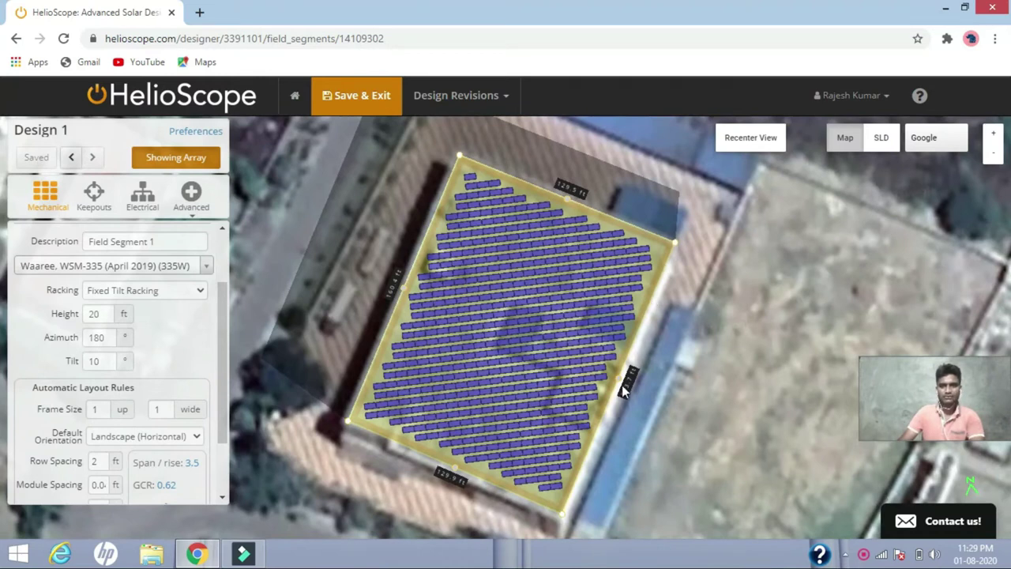
{"action": "left_click", "coordinate": [620, 381]}
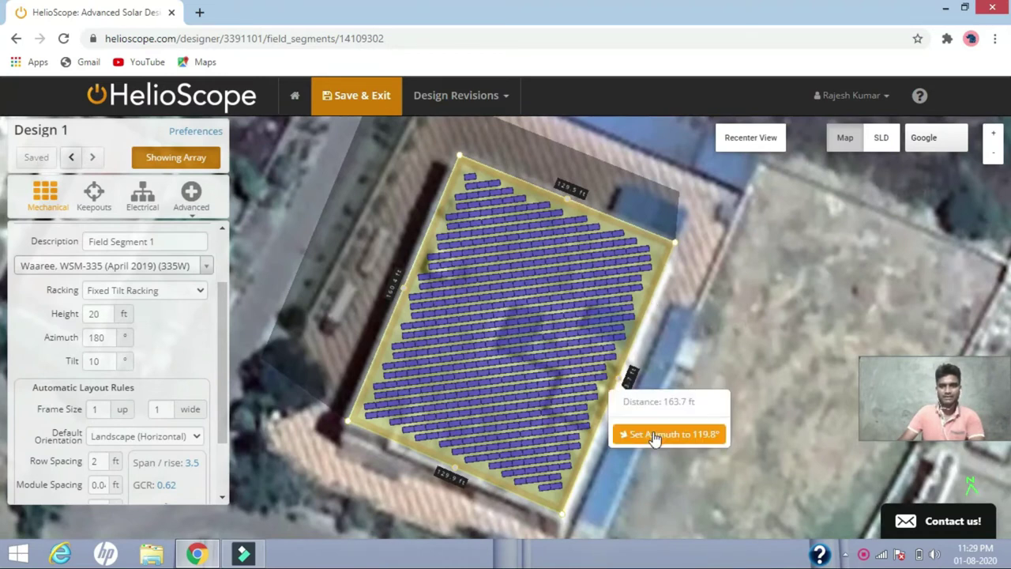
{"action": "left_click", "coordinate": [654, 436]}
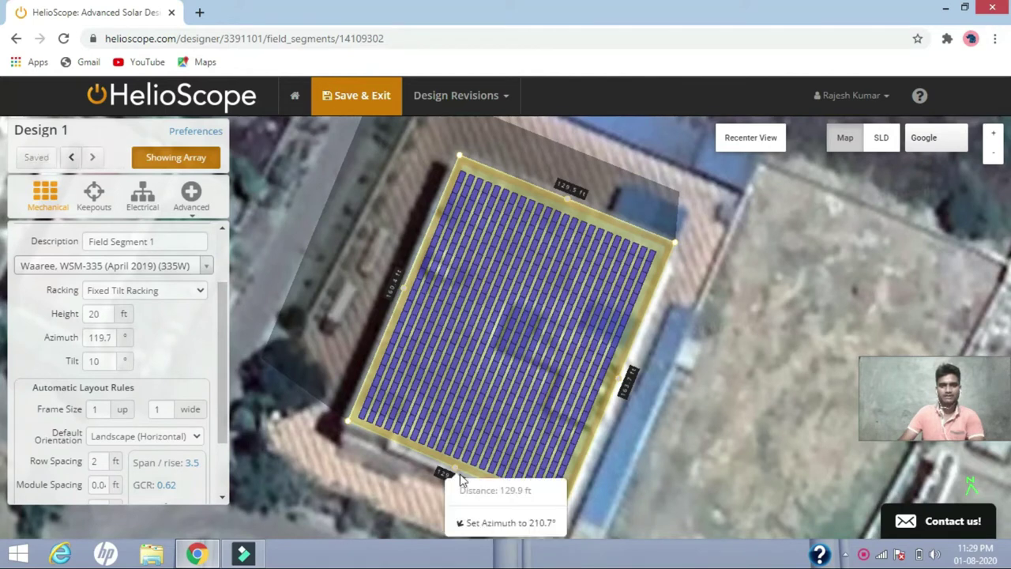
{"action": "left_click", "coordinate": [490, 519]}
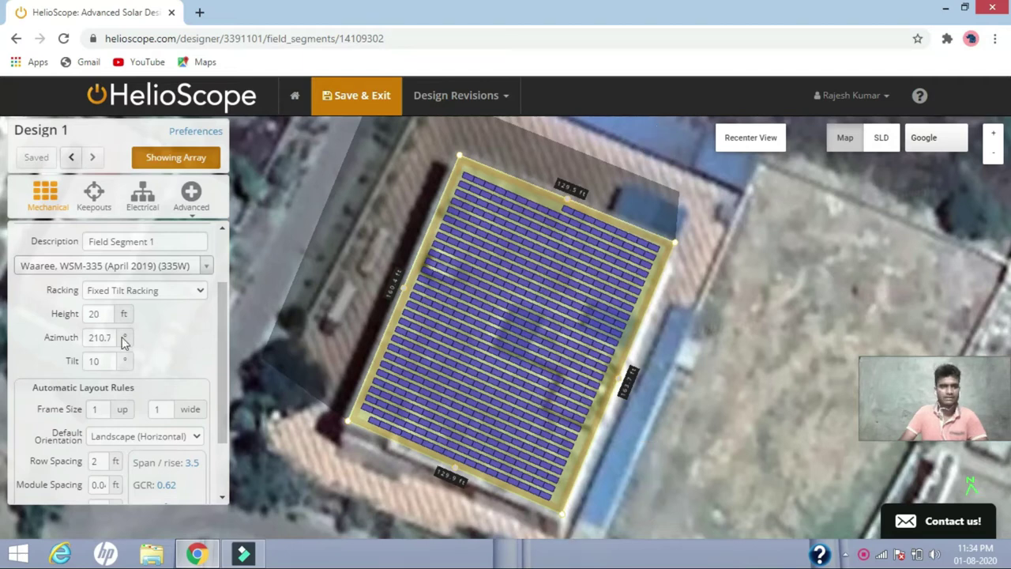
{"action": "left_click", "coordinate": [91, 337]}
{"action": "double_click", "coordinate": [102, 339]}
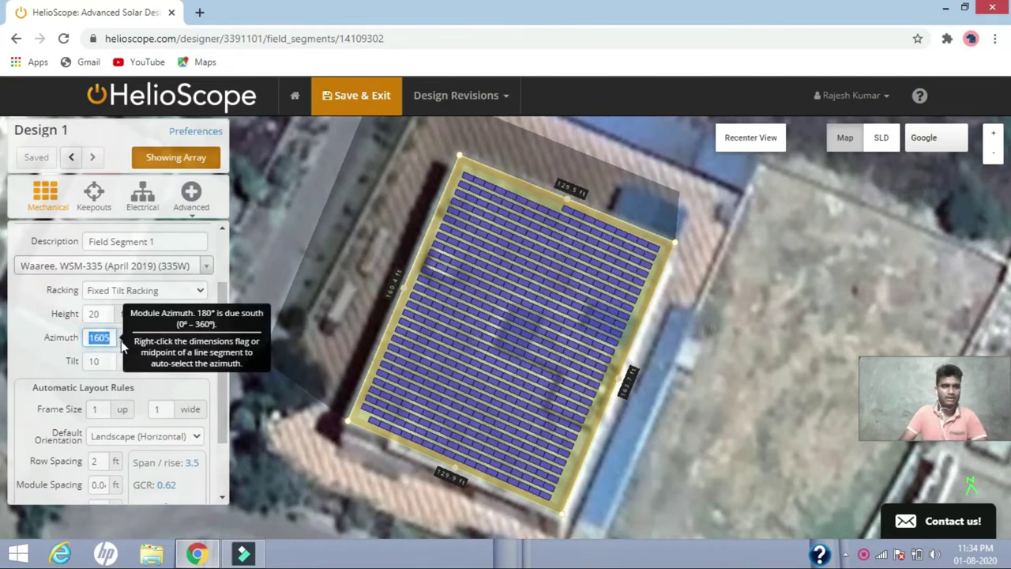
{"action": "type", "text": "180"}
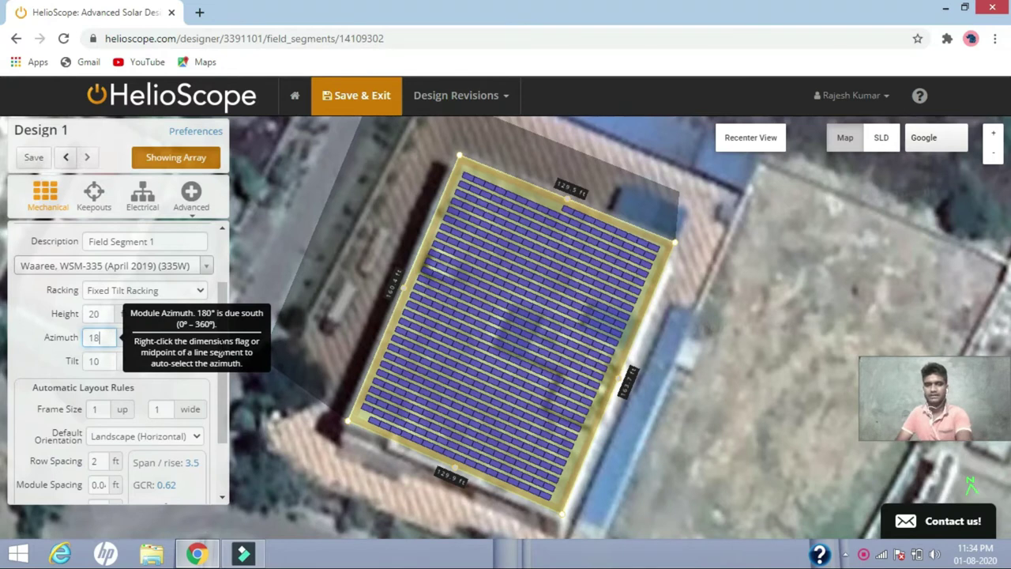
{"action": "key", "text": "Return"}
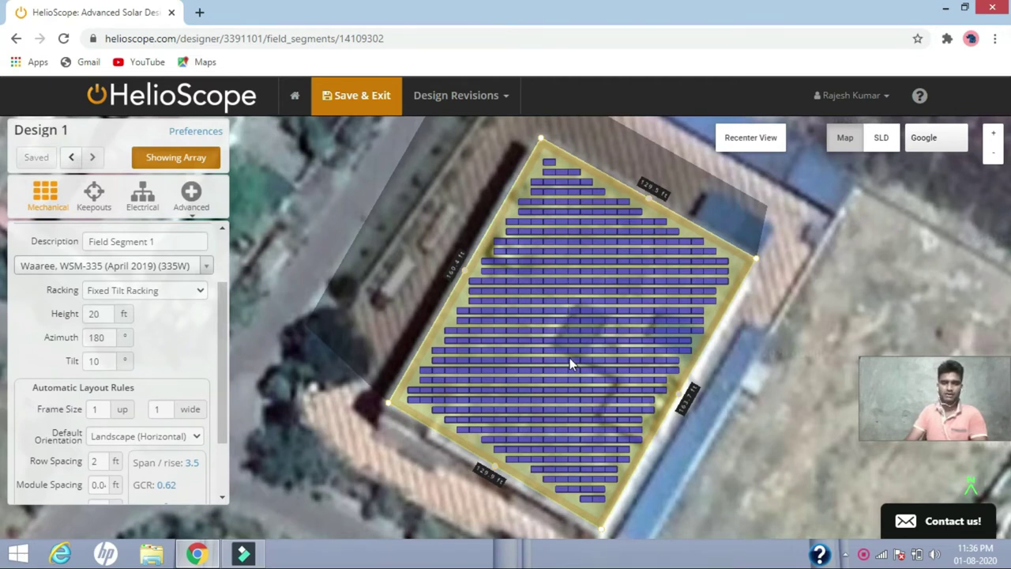
- Change the module tilt from 10° to 30°, giving a 0.67 ground coverage ratio
{"action": "left_click", "coordinate": [103, 361]}
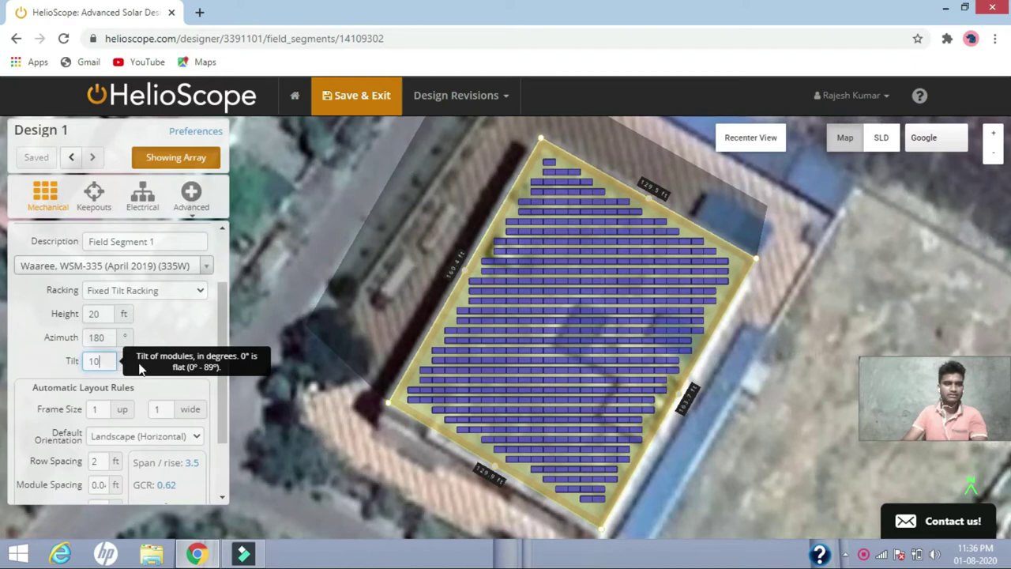
{"action": "double_click", "coordinate": [91, 361]}
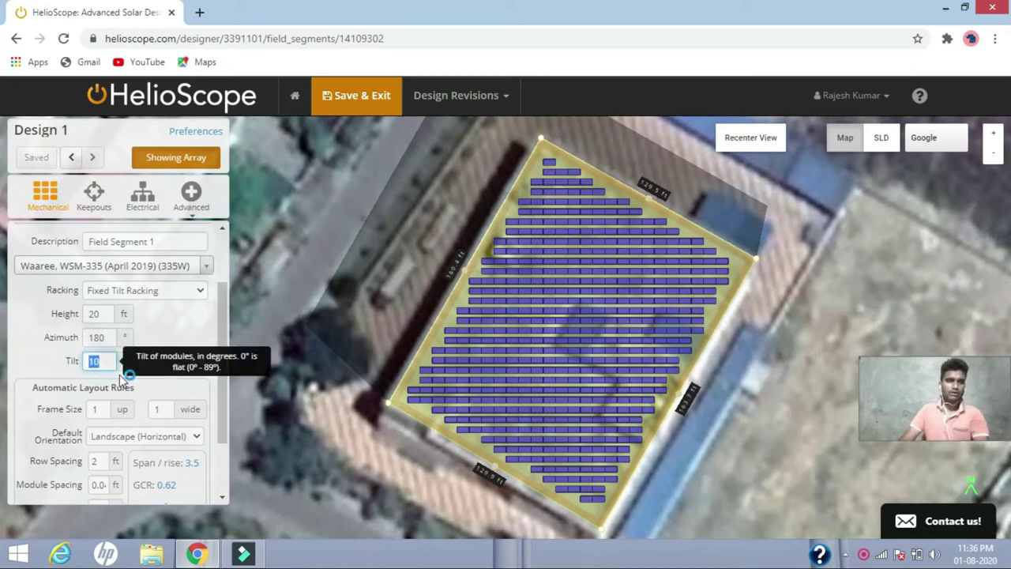
{"action": "type", "text": "30"}
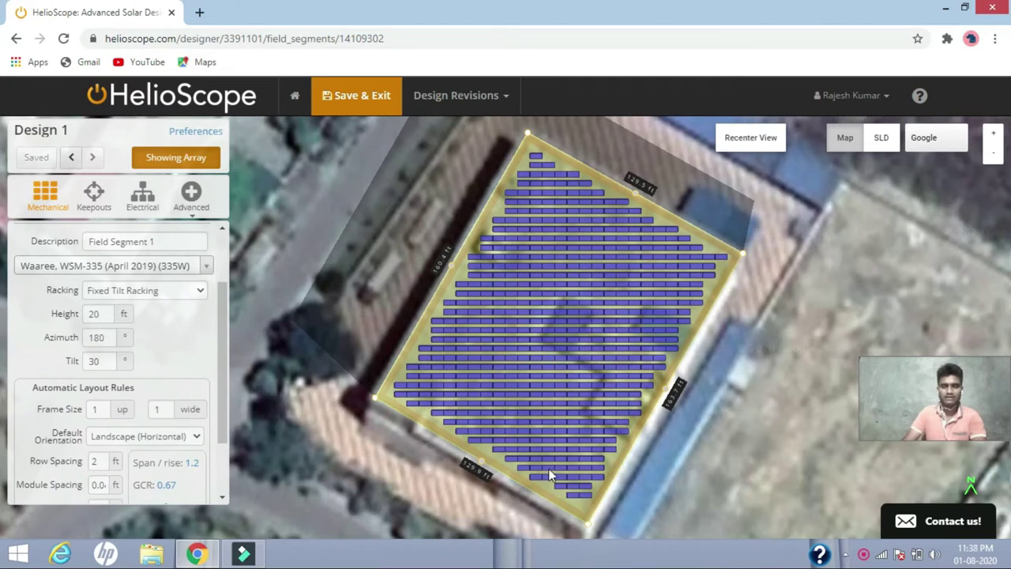
{"action": "scroll", "coordinate": [84, 330], "scroll_direction": "down", "scroll_amount": 1}
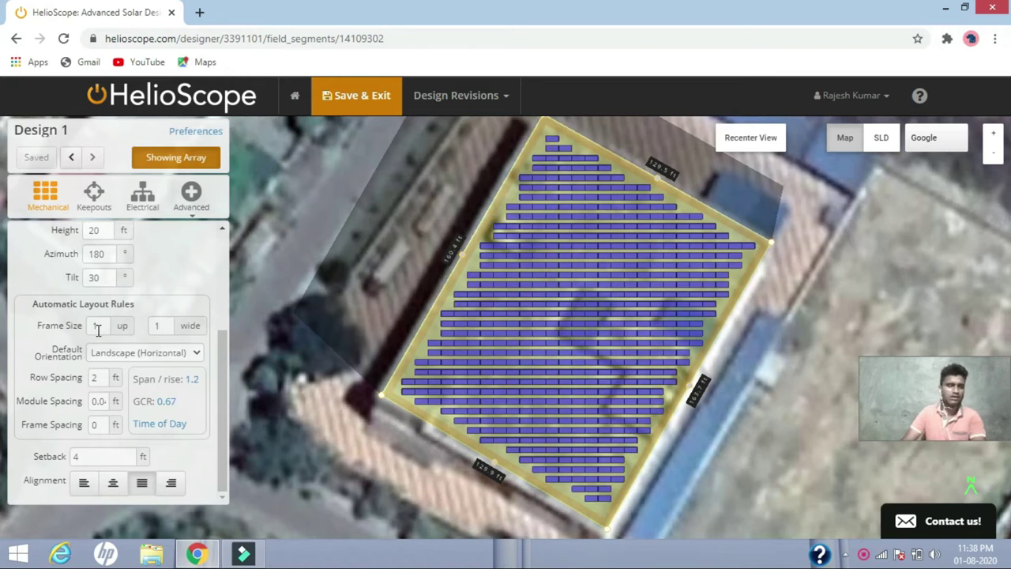
- Set frames to 3 modules up in Landscape orientation, raising GCR to 0.92
{"action": "left_click", "coordinate": [186, 327]}
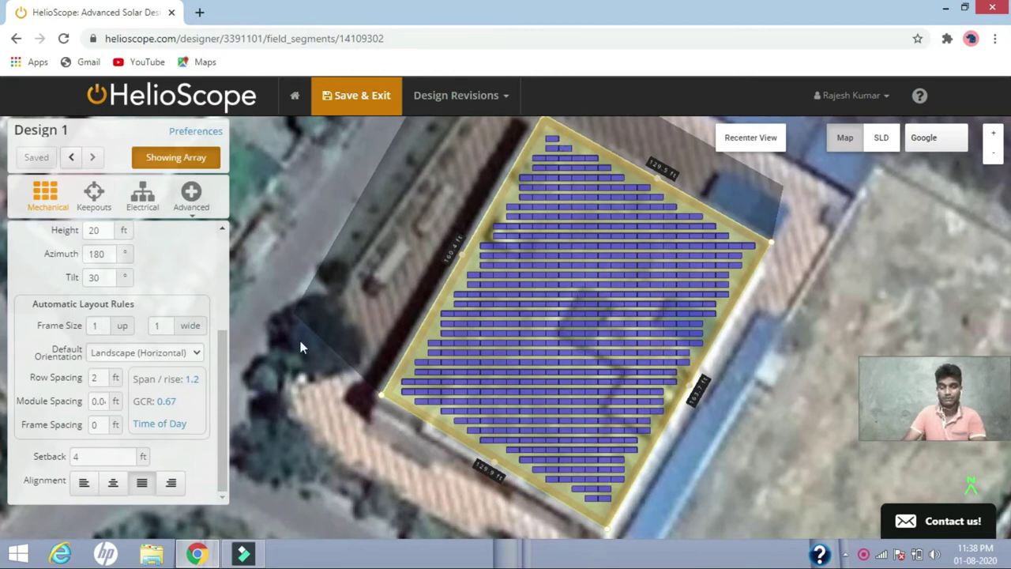
{"action": "left_click", "coordinate": [95, 325]}
{"action": "type", "text": "3"}
{"action": "left_click", "coordinate": [165, 274]}
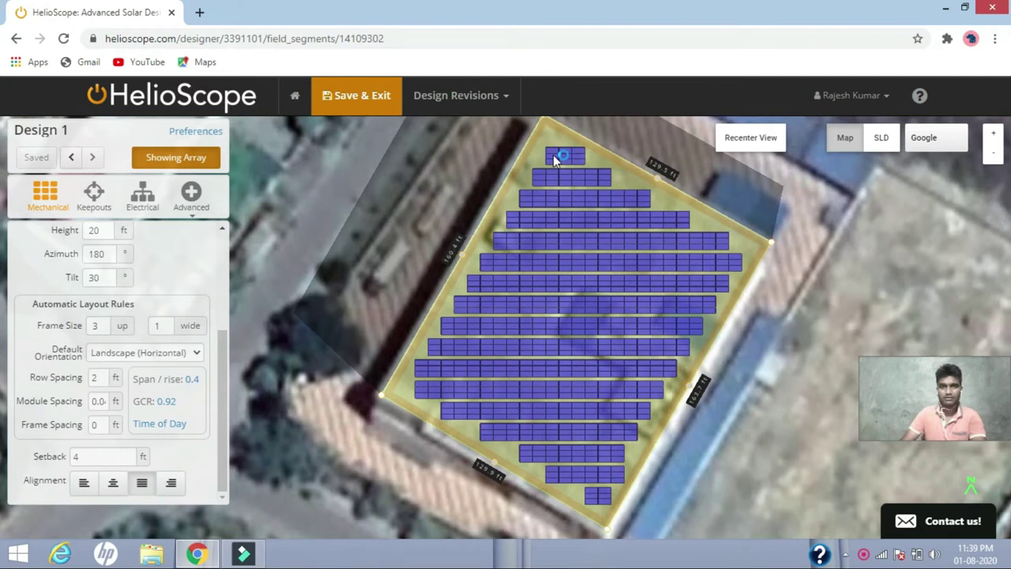
{"action": "scroll", "coordinate": [542, 200], "scroll_direction": "up", "scroll_amount": 2}
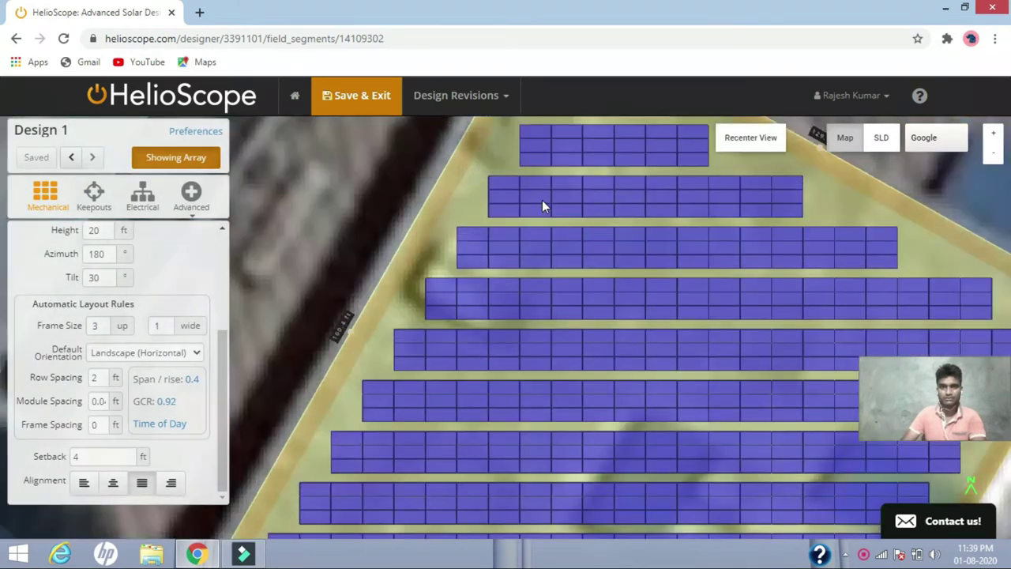
{"action": "scroll", "coordinate": [479, 217], "scroll_direction": "down", "scroll_amount": 2}
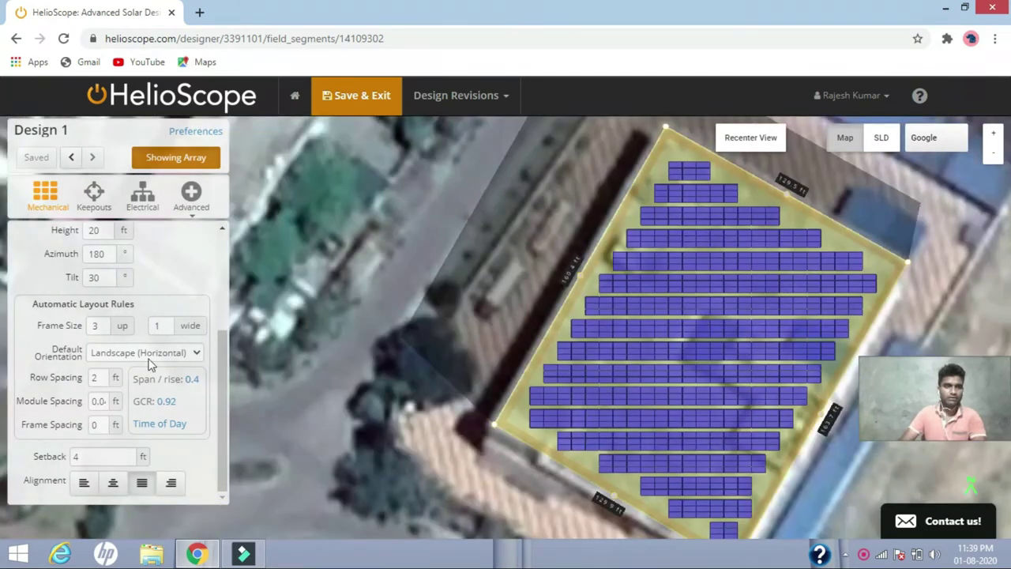
{"action": "left_click", "coordinate": [196, 358]}
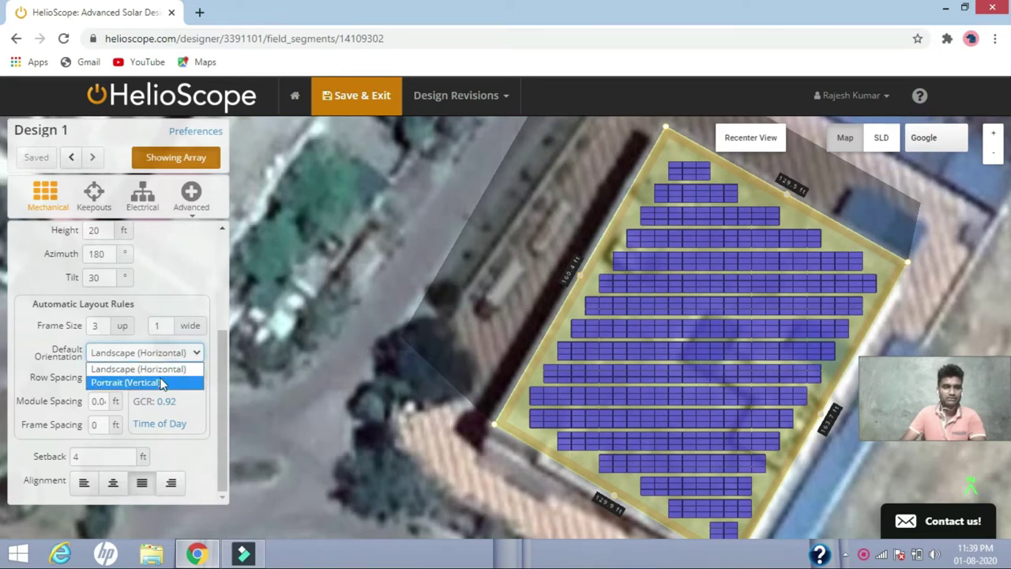
{"action": "left_click", "coordinate": [162, 374]}
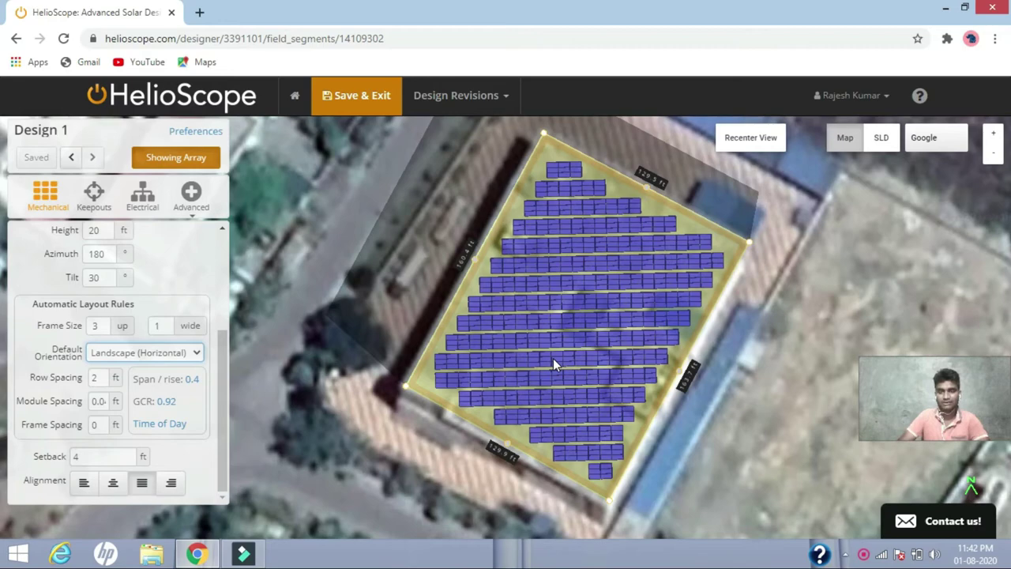
{"action": "mouse_move", "coordinate": [516, 366]}
{"action": "right_mouse_down"}
{"action": "mouse_move", "coordinate": [693, 316]}
{"action": "mouse_move", "coordinate": [655, 272]}
{"action": "right_mouse_up"}
{"action": "scroll", "coordinate": [583, 308], "scroll_direction": "up", "scroll_amount": 2}
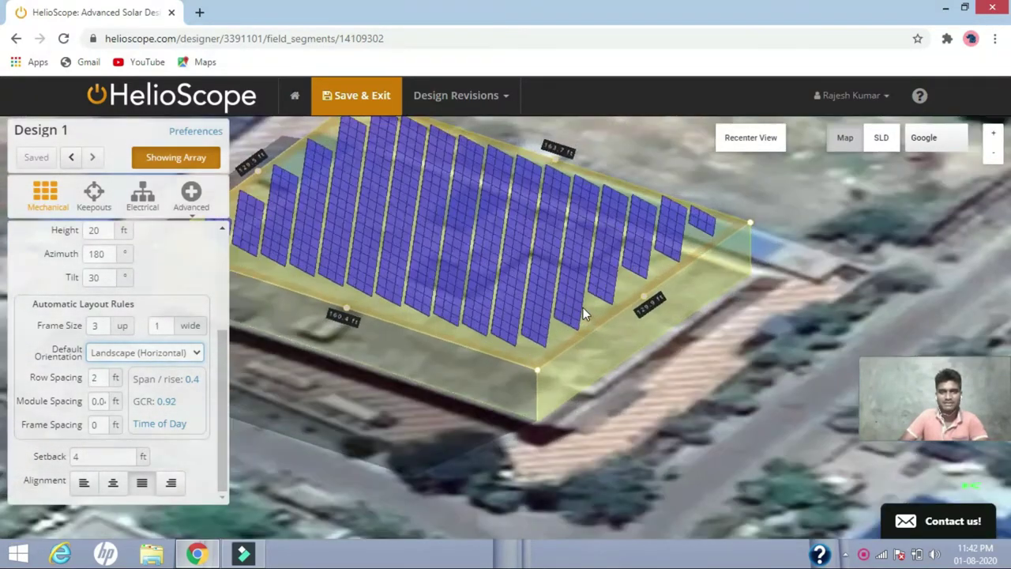
{"action": "scroll", "coordinate": [583, 307], "scroll_direction": "up", "scroll_amount": 3}
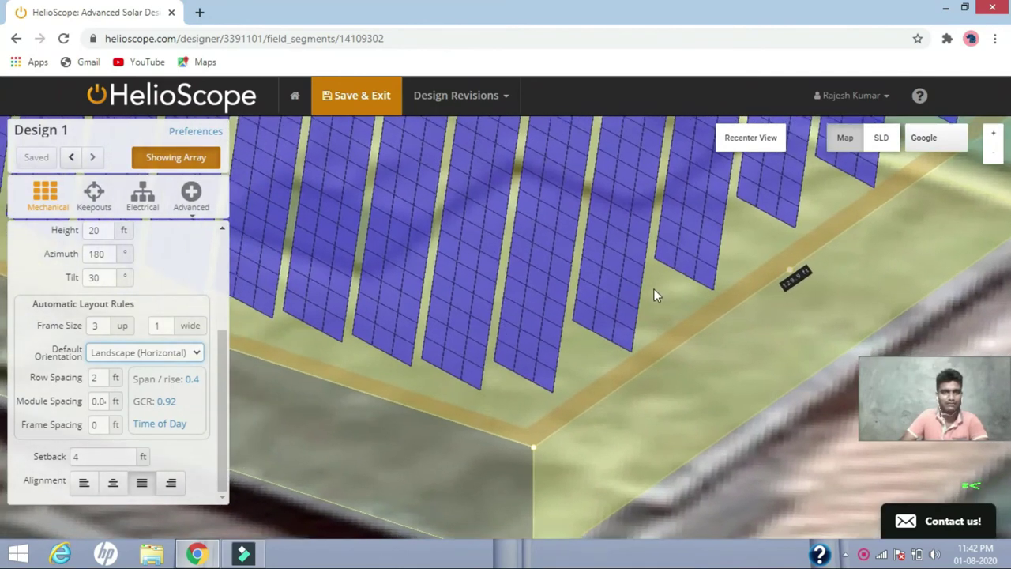
{"action": "scroll", "coordinate": [656, 289], "scroll_direction": "down", "scroll_amount": 3}
{"action": "scroll", "coordinate": [656, 290], "scroll_direction": "down", "scroll_amount": 2}
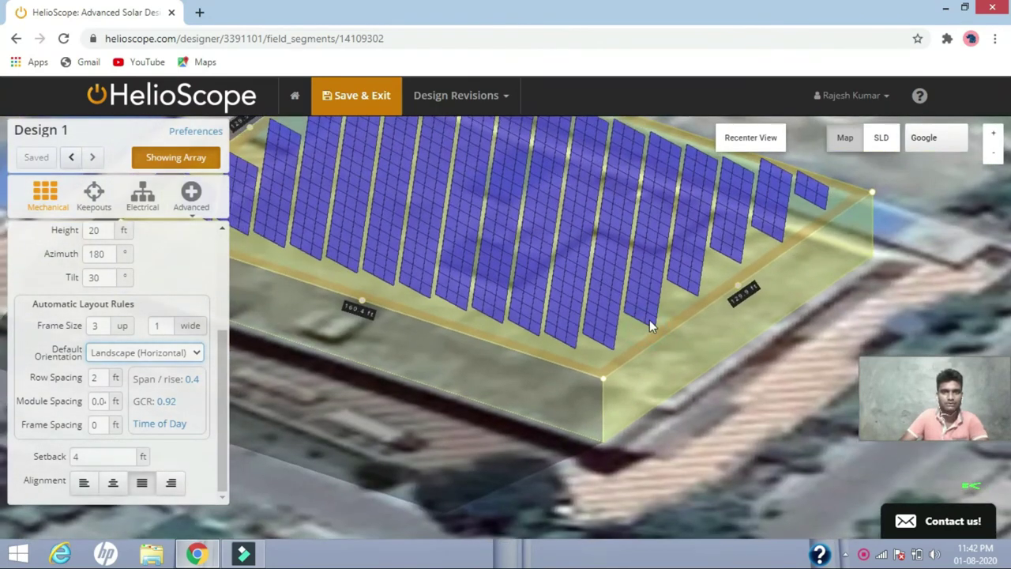
{"action": "mouse_move", "coordinate": [649, 318]}
{"action": "right_mouse_down"}
{"action": "mouse_move", "coordinate": [639, 282]}
{"action": "mouse_move", "coordinate": [651, 320]}
{"action": "right_mouse_up"}
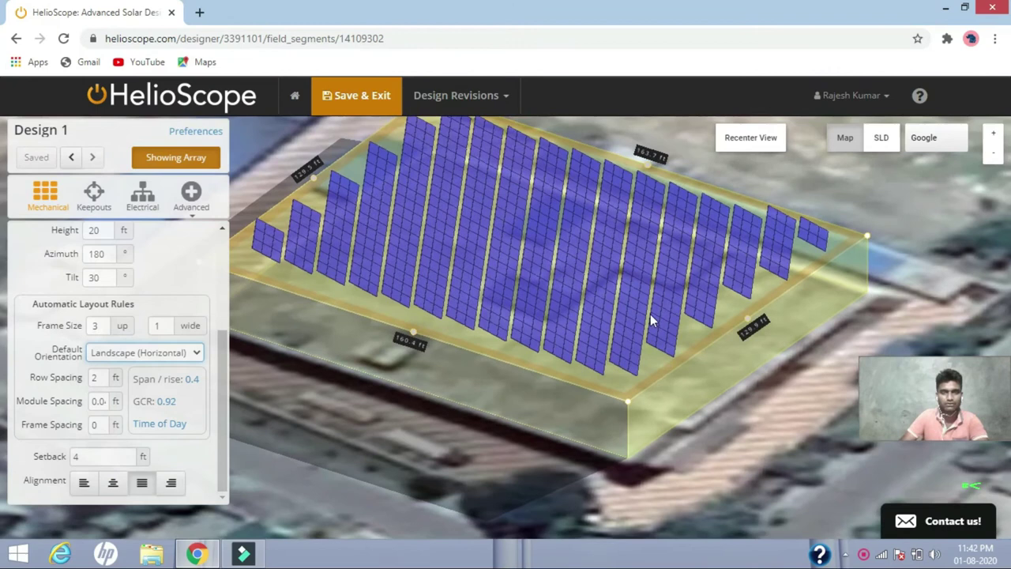
{"action": "mouse_move", "coordinate": [645, 285]}
{"action": "right_mouse_down"}
{"action": "mouse_move", "coordinate": [648, 320]}
{"action": "mouse_move", "coordinate": [626, 346]}
{"action": "right_mouse_up"}
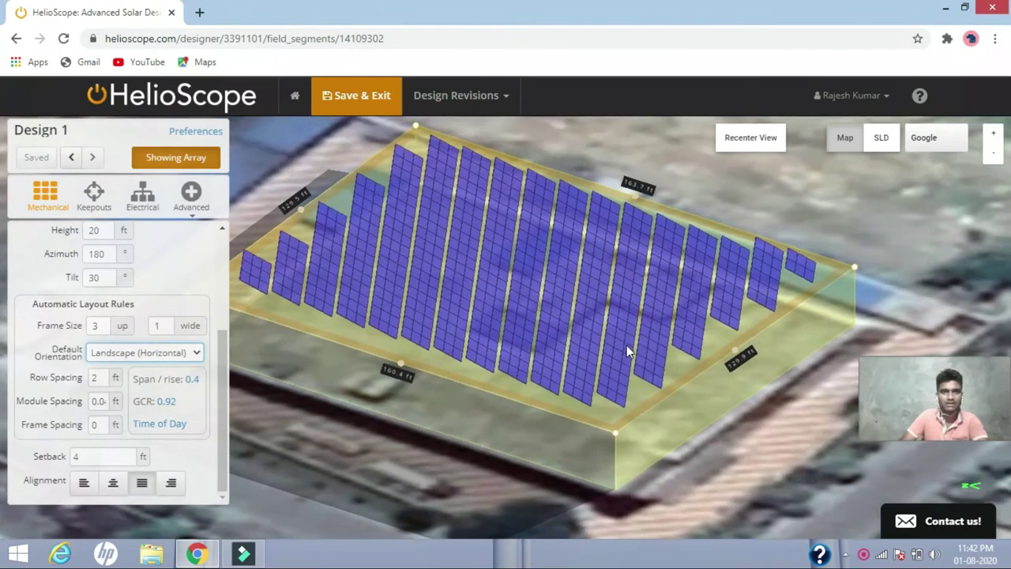
- Change the row spacing to 8 ft, dropping the ground coverage ratio to 0.59
{"action": "double_click", "coordinate": [94, 378]}
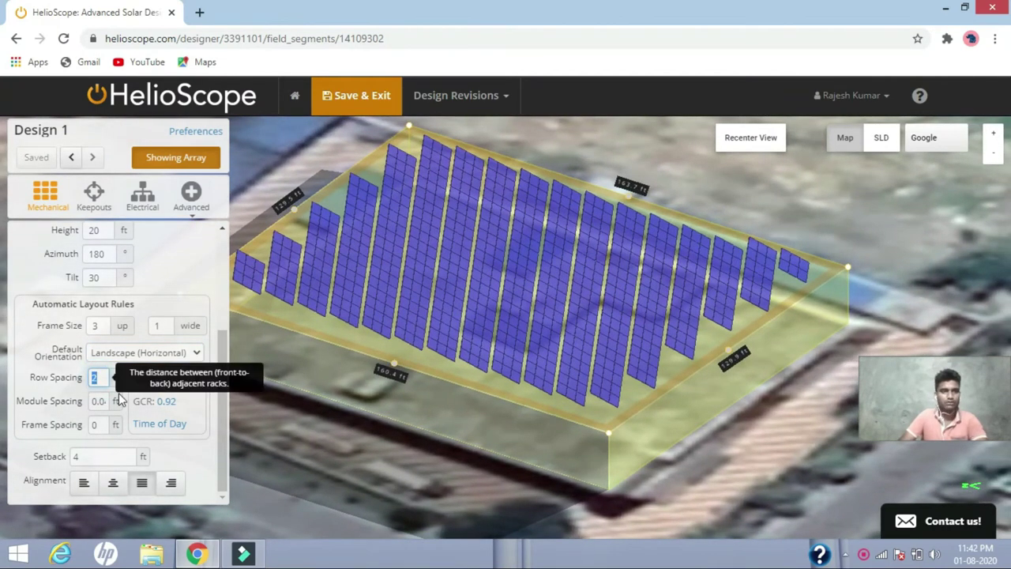
{"action": "type", "text": "6"}
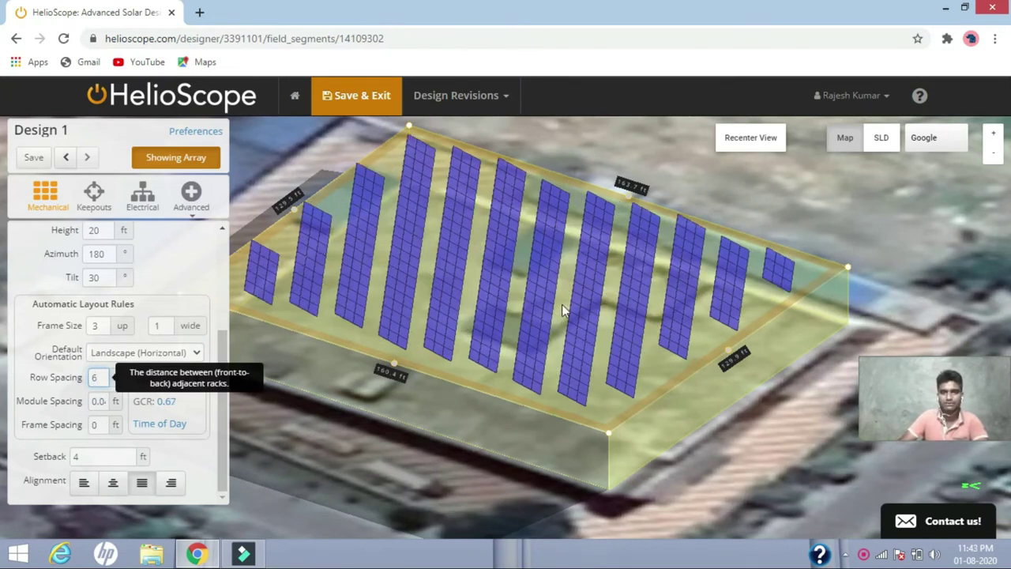
{"action": "key", "text": "BackSpace"}
{"action": "type", "text": "8"}
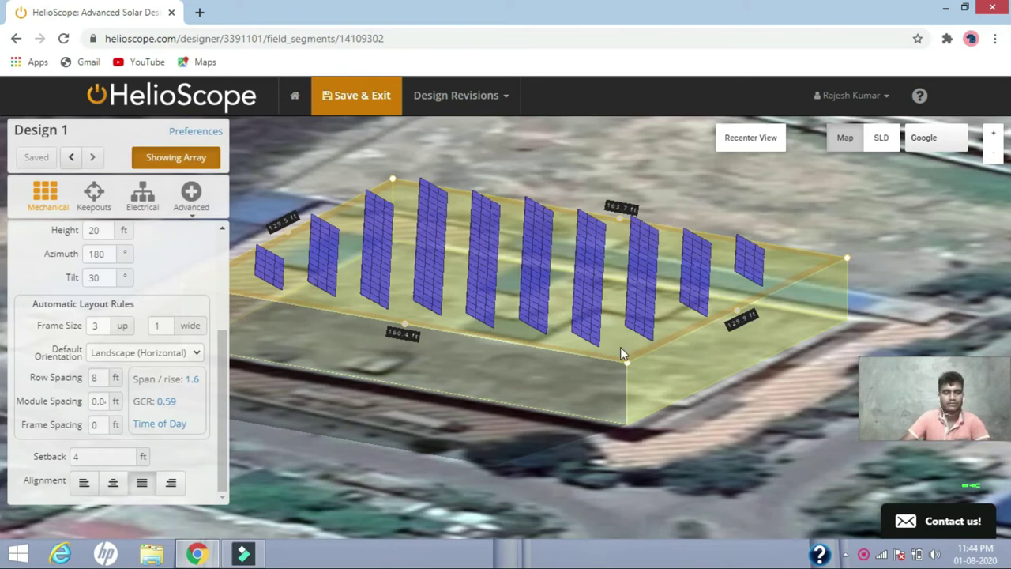
{"action": "scroll", "coordinate": [644, 345], "scroll_direction": "up", "scroll_amount": 5}
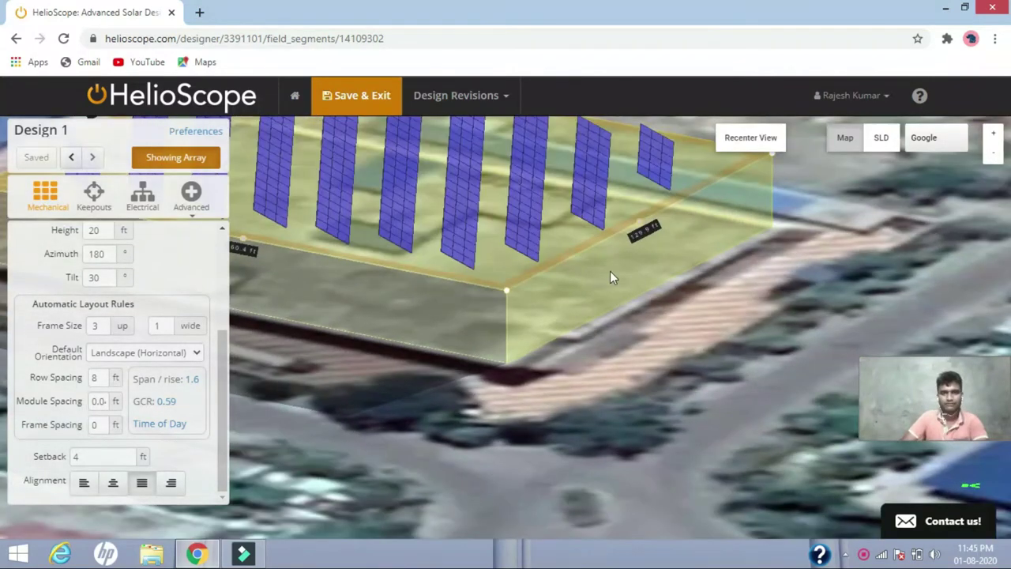
{"action": "scroll", "coordinate": [610, 271], "scroll_direction": "up", "scroll_amount": 2}
{"action": "mouse_move", "coordinate": [608, 275]}
{"action": "right_mouse_down"}
{"action": "mouse_move", "coordinate": [645, 285]}
{"action": "mouse_move", "coordinate": [581, 304]}
{"action": "mouse_move", "coordinate": [583, 295]}
{"action": "mouse_move", "coordinate": [594, 300]}
{"action": "mouse_move", "coordinate": [570, 329]}
{"action": "right_mouse_up"}
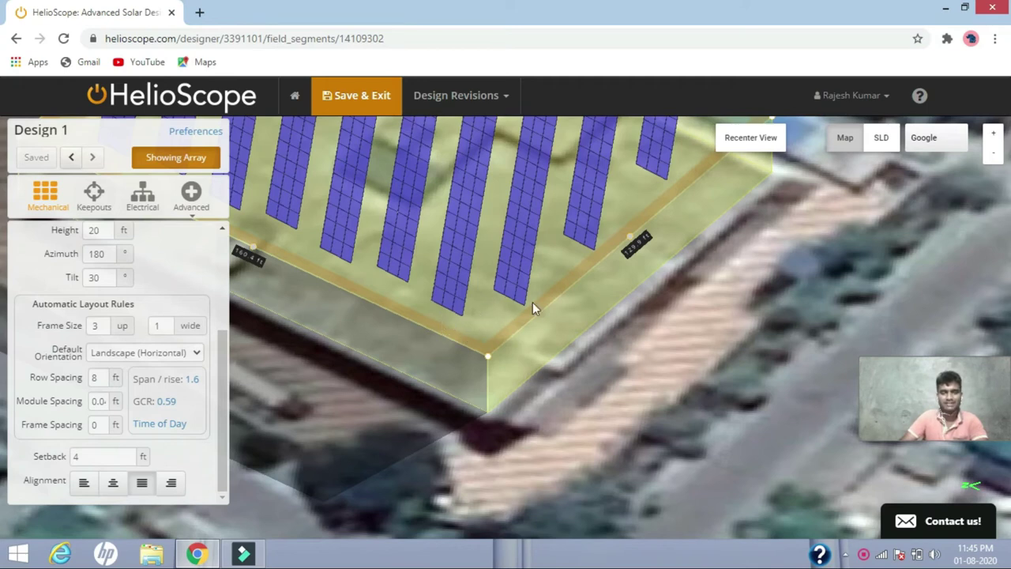
{"action": "mouse_move", "coordinate": [693, 288]}
{"action": "right_mouse_down"}
{"action": "mouse_move", "coordinate": [605, 406]}
{"action": "mouse_move", "coordinate": [600, 350]}
{"action": "mouse_move", "coordinate": [661, 211]}
{"action": "mouse_move", "coordinate": [783, 229]}
{"action": "right_mouse_up"}
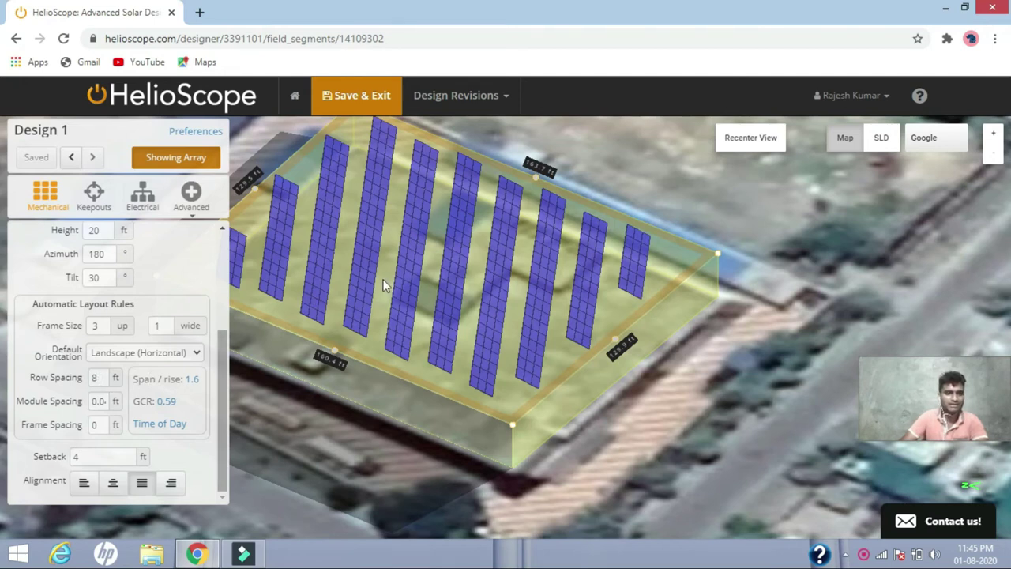
{"action": "left_click", "coordinate": [192, 380]}
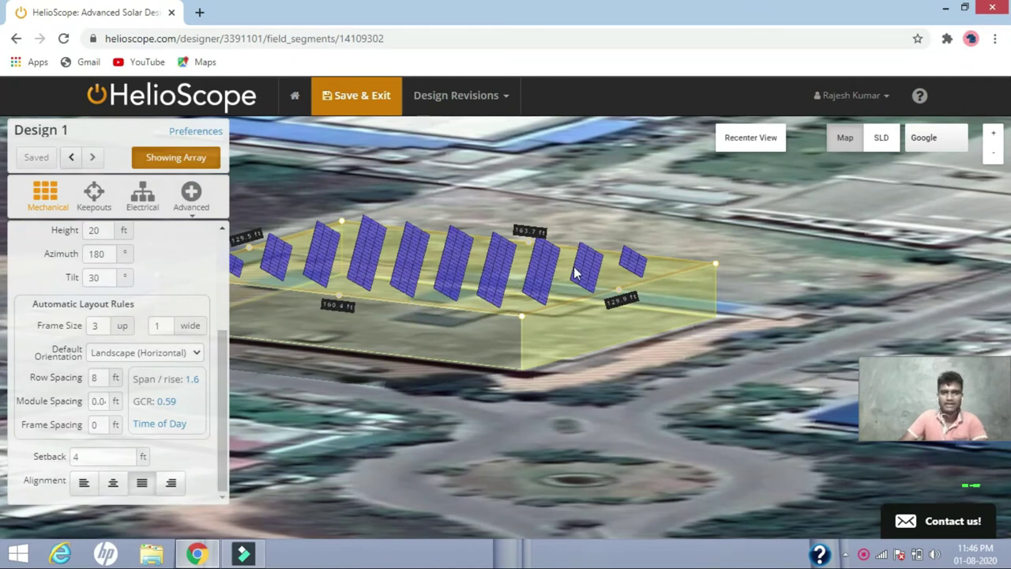
{"action": "mouse_move", "coordinate": [567, 248]}
{"action": "right_mouse_down"}
{"action": "mouse_move", "coordinate": [478, 397]}
{"action": "mouse_move", "coordinate": [601, 276]}
{"action": "mouse_move", "coordinate": [530, 361]}
{"action": "right_mouse_up"}
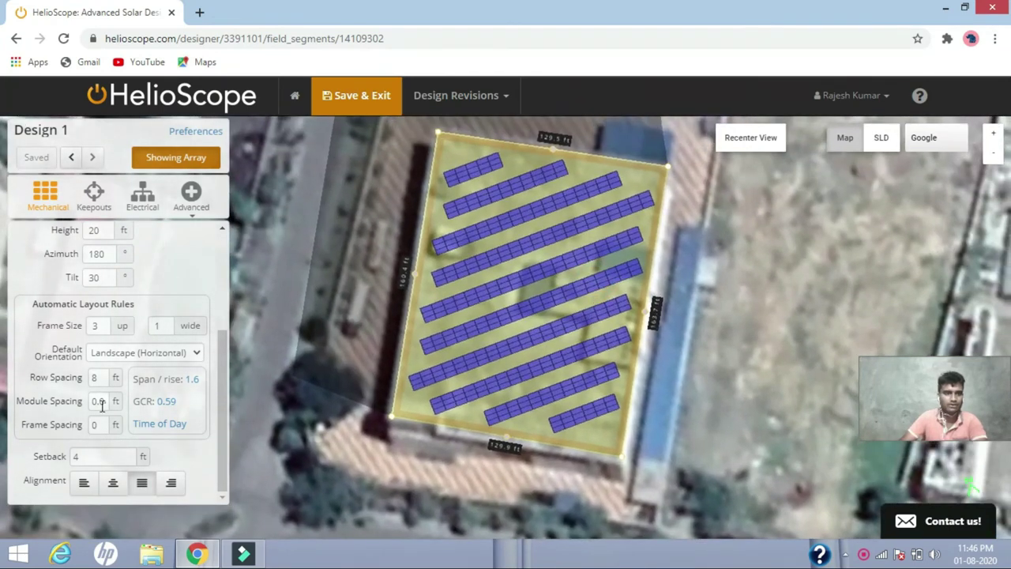
- Set the module spacing to 0.1 ft
{"action": "left_click_drag", "start_coordinate": [90, 402], "coordinate": [119, 404]}
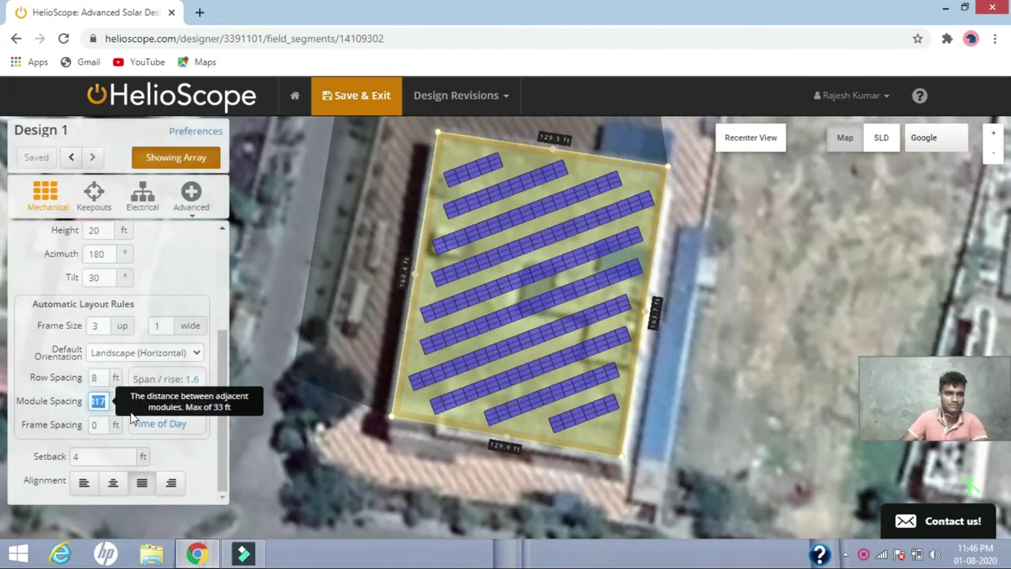
{"action": "type", "text": "1"}
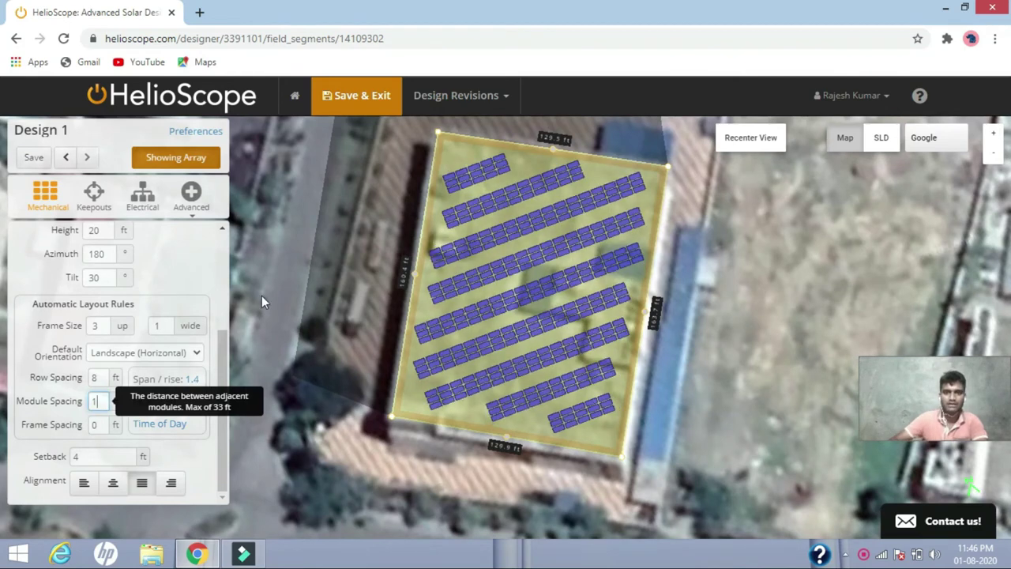
{"action": "scroll", "coordinate": [554, 295], "scroll_direction": "up", "scroll_amount": 3}
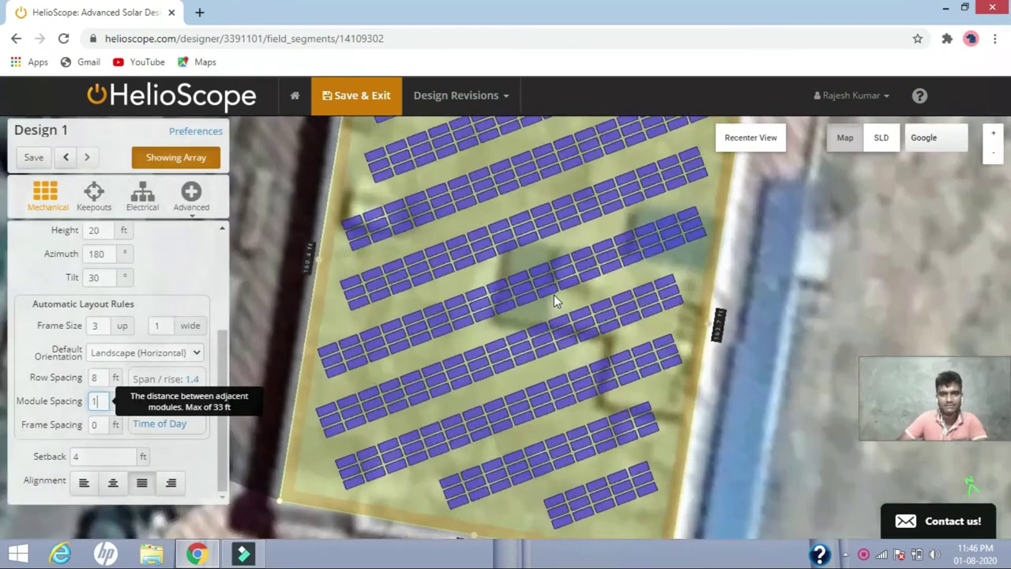
{"action": "scroll", "coordinate": [554, 295], "scroll_direction": "up", "scroll_amount": 3}
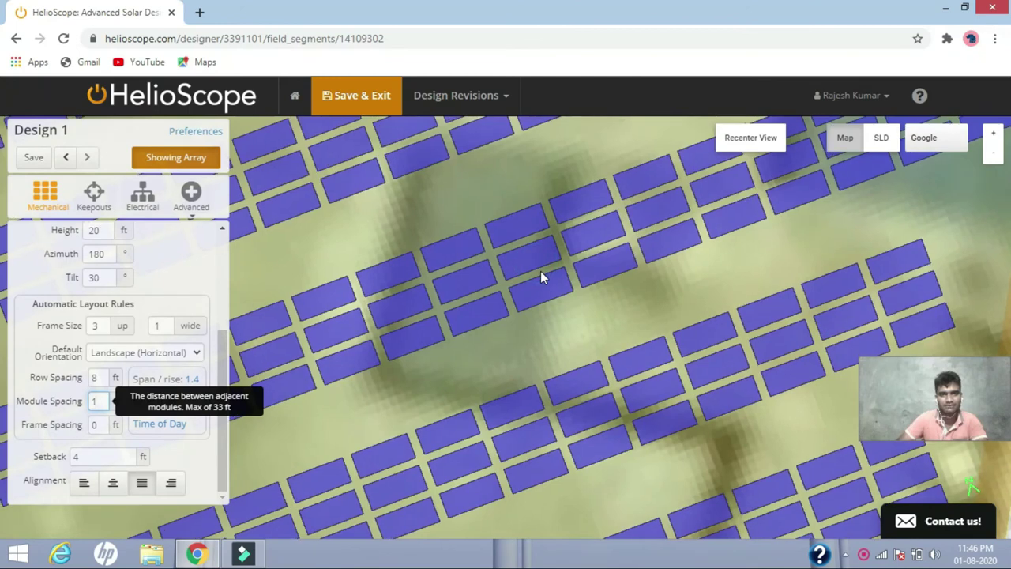
{"action": "scroll", "coordinate": [541, 271], "scroll_direction": "down", "scroll_amount": 3}
{"action": "scroll", "coordinate": [521, 355], "scroll_direction": "down", "scroll_amount": 2}
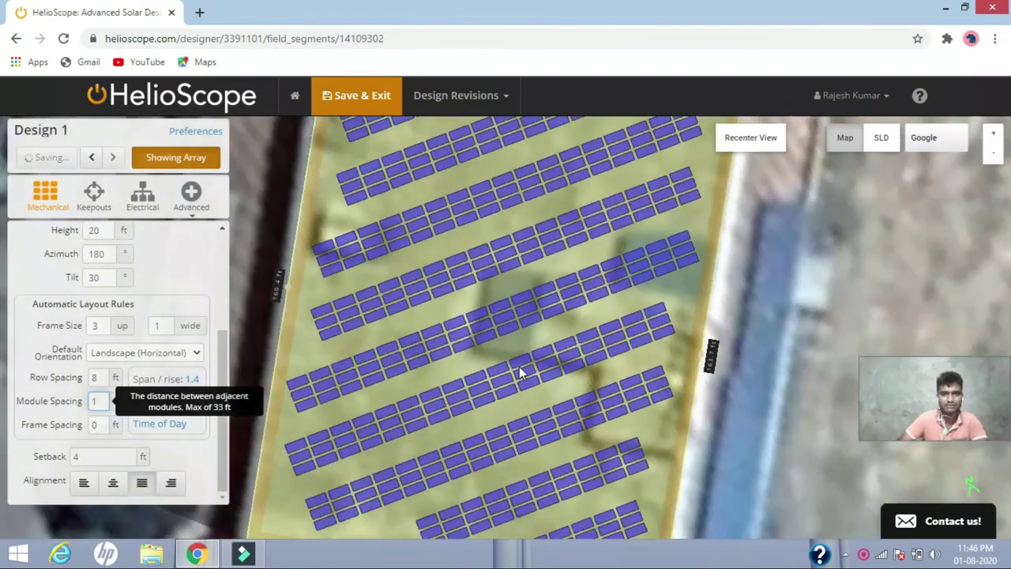
{"action": "scroll", "coordinate": [519, 367], "scroll_direction": "down", "scroll_amount": 1}
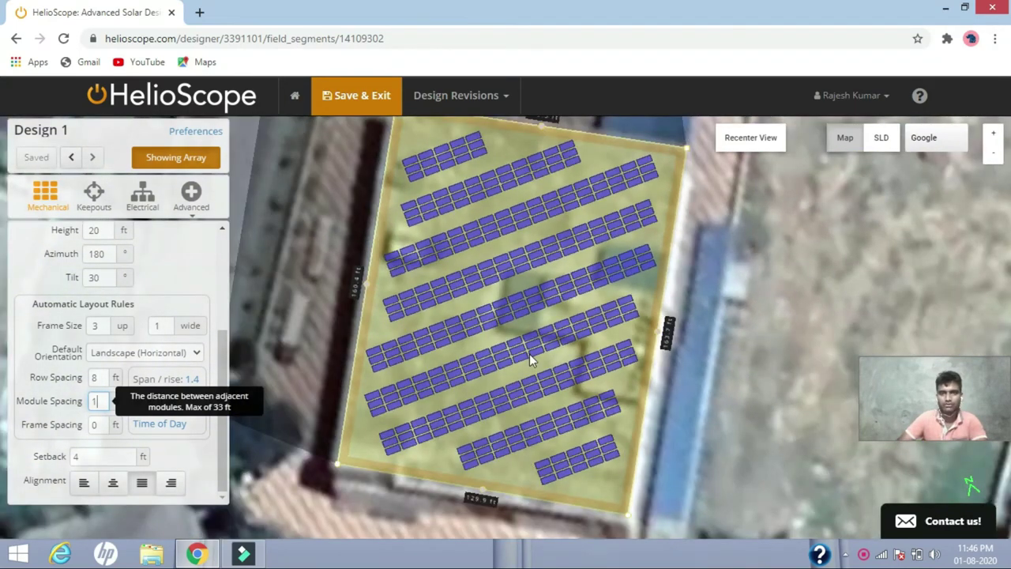
{"action": "scroll", "coordinate": [530, 354], "scroll_direction": "down", "scroll_amount": 1}
{"action": "double_click", "coordinate": [101, 401]}
{"action": "type", "text": "0"}
{"action": "double_click", "coordinate": [101, 401]}
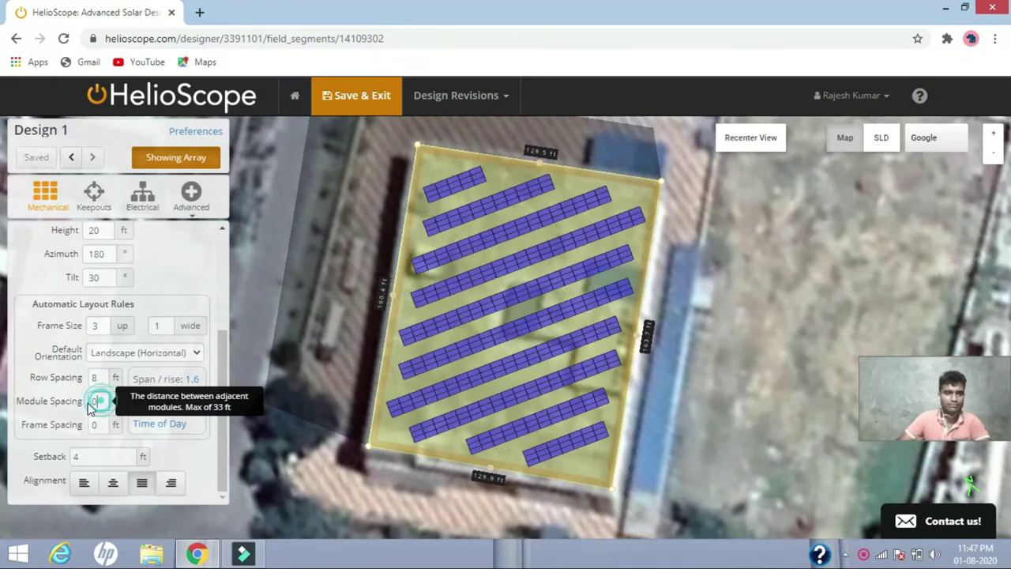
{"action": "type", "text": ".1"}
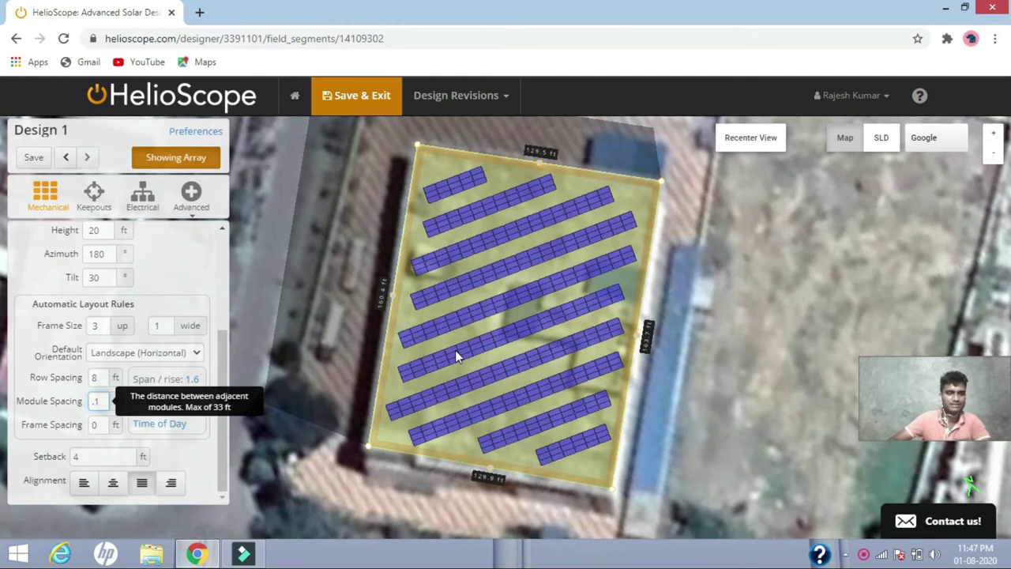
- Zoom and pan the map to show the whole roof outline with its 438 modules
{"action": "scroll", "coordinate": [468, 295], "scroll_direction": "up", "scroll_amount": 1}
{"action": "scroll", "coordinate": [469, 295], "scroll_direction": "up", "scroll_amount": 1}
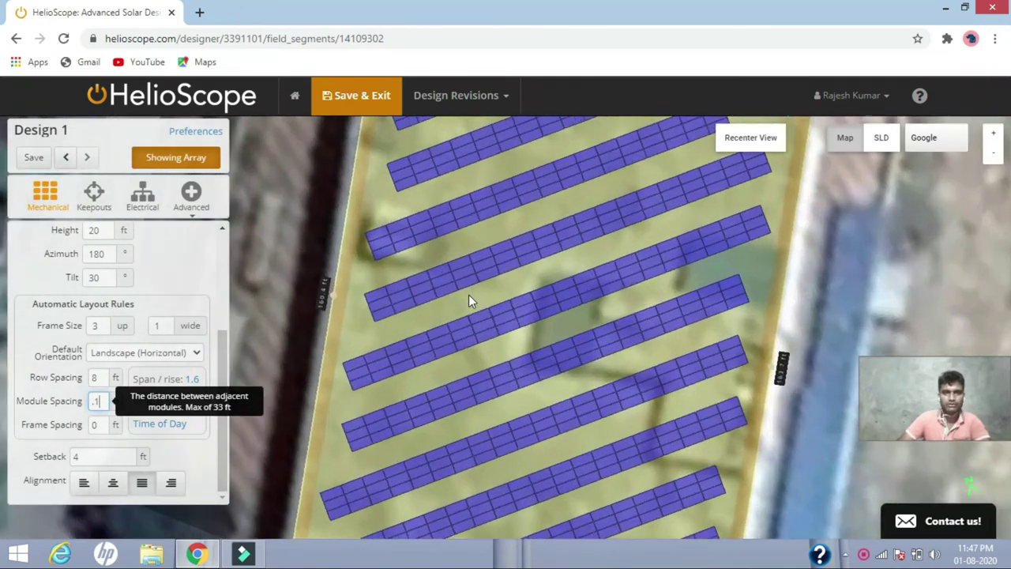
{"action": "scroll", "coordinate": [468, 295], "scroll_direction": "up", "scroll_amount": 1}
{"action": "scroll", "coordinate": [468, 295], "scroll_direction": "up", "scroll_amount": 1}
{"action": "scroll", "coordinate": [441, 253], "scroll_direction": "up", "scroll_amount": 1}
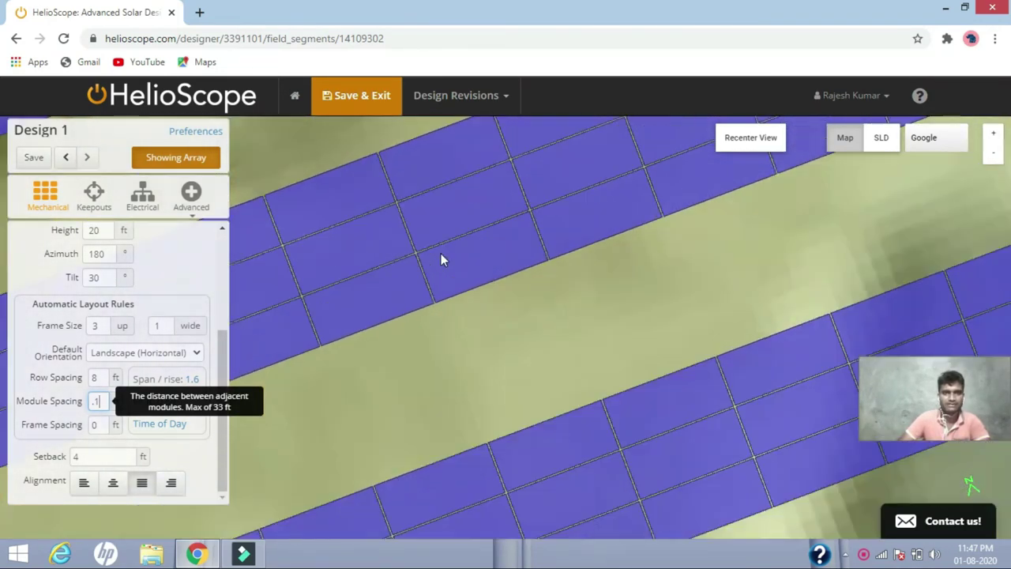
{"action": "scroll", "coordinate": [440, 253], "scroll_direction": "up", "scroll_amount": 1}
{"action": "scroll", "coordinate": [441, 253], "scroll_direction": "up", "scroll_amount": 1}
{"action": "left_click_drag", "start_coordinate": [443, 229], "coordinate": [447, 279]}
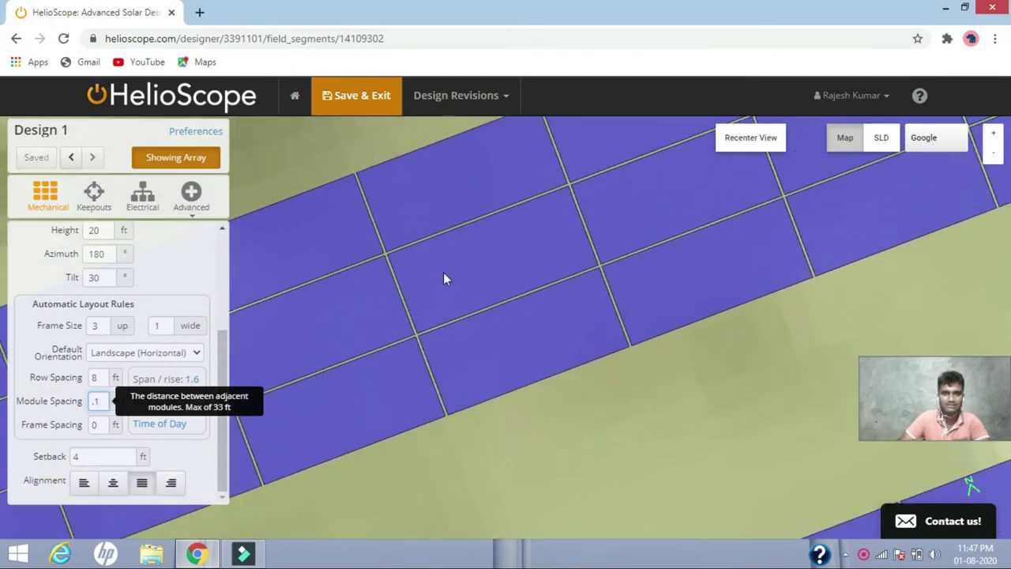
{"action": "left_click_drag", "start_coordinate": [412, 270], "coordinate": [498, 248]}
{"action": "left_click_drag", "start_coordinate": [428, 273], "coordinate": [451, 264]}
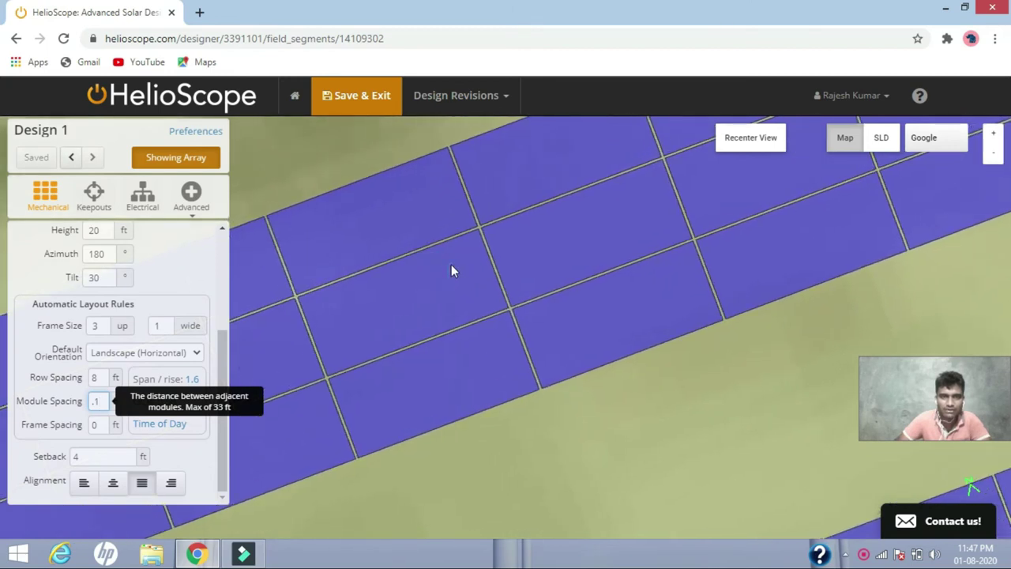
{"action": "scroll", "coordinate": [457, 267], "scroll_direction": "down", "scroll_amount": 2}
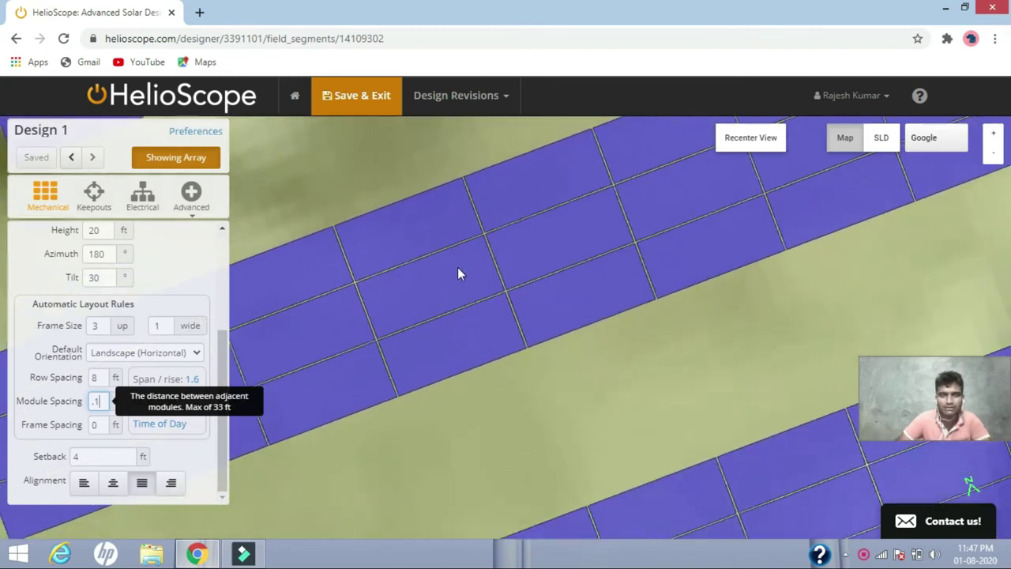
{"action": "scroll", "coordinate": [462, 285], "scroll_direction": "down", "scroll_amount": 1}
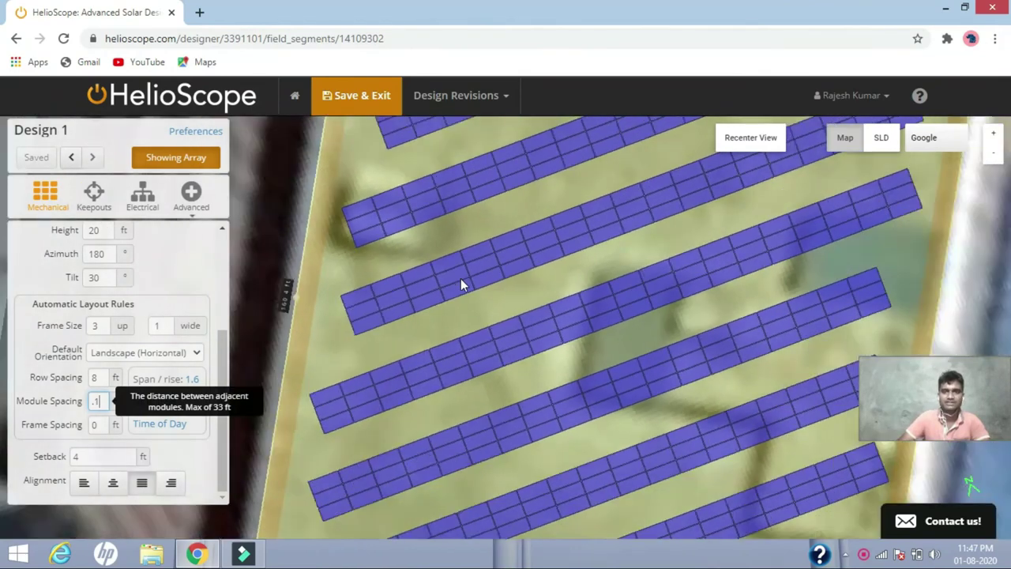
{"action": "scroll", "coordinate": [462, 284], "scroll_direction": "down", "scroll_amount": 1}
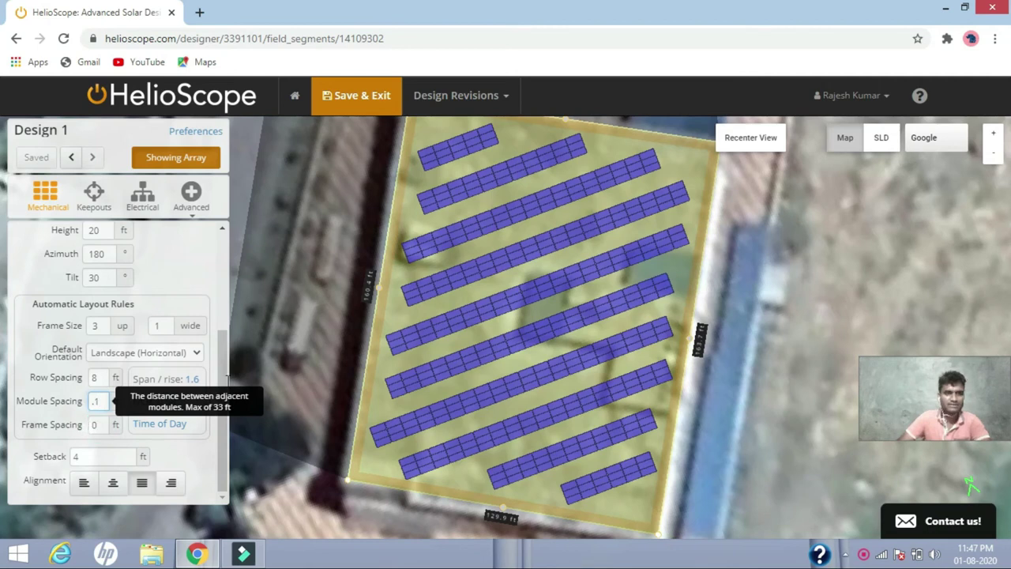
{"action": "left_click_drag", "start_coordinate": [223, 382], "coordinate": [223, 316]}
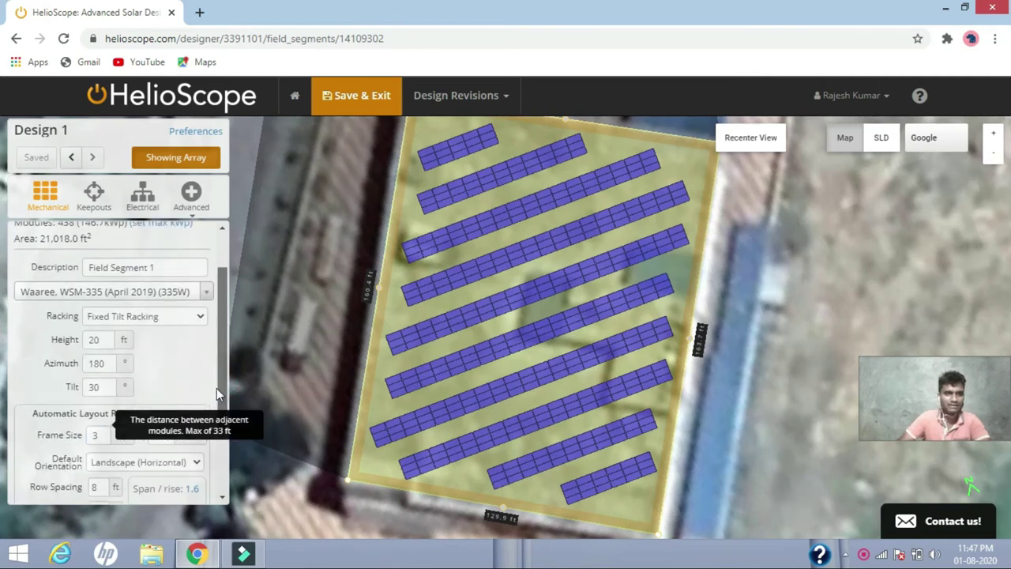
{"action": "scroll", "coordinate": [217, 388], "scroll_direction": "down", "scroll_amount": 2}
{"action": "double_click", "coordinate": [107, 424]}
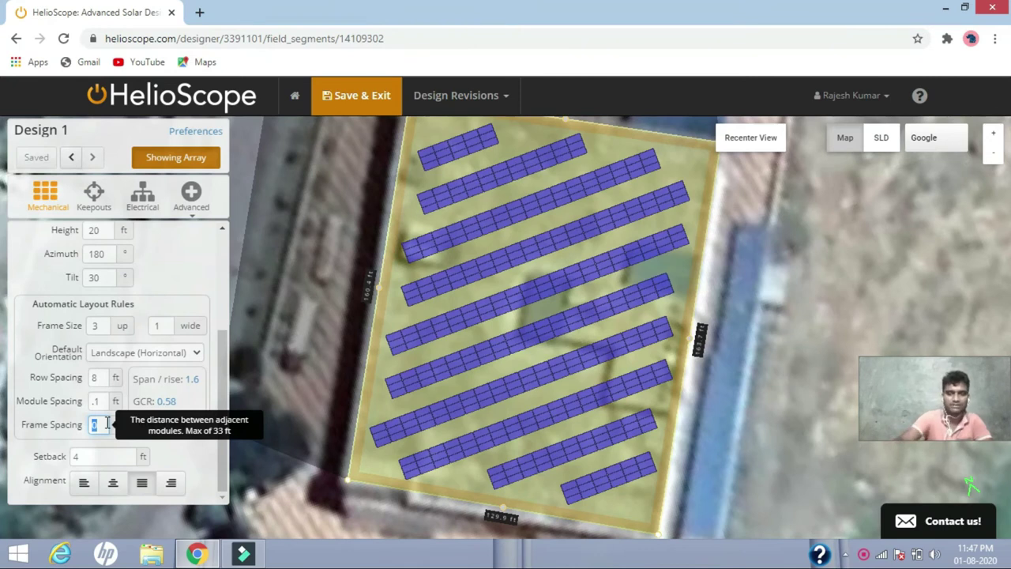
{"action": "type", "text": "1"}
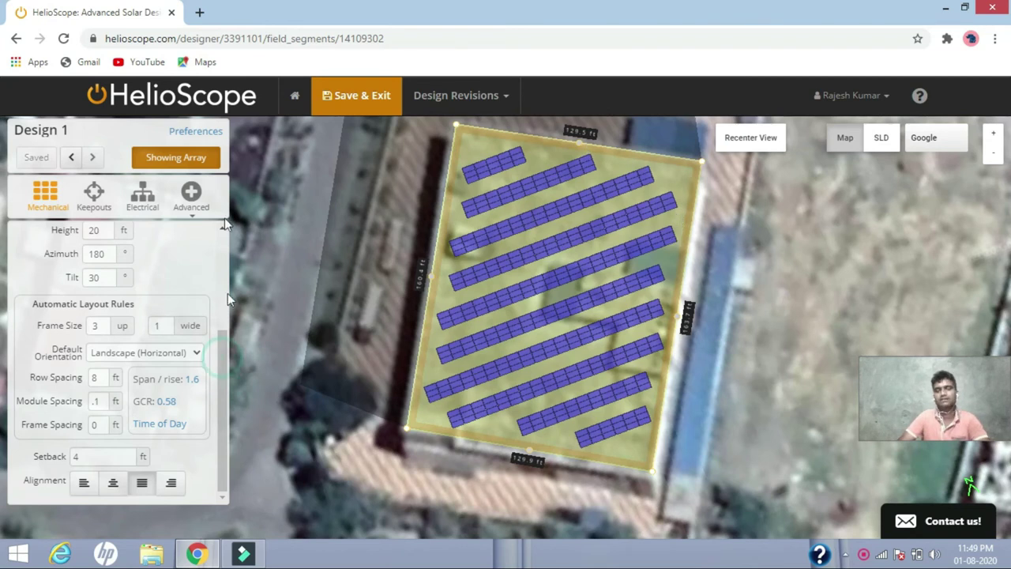
{"action": "scroll", "coordinate": [119, 316], "scroll_direction": "up", "scroll_amount": 3}
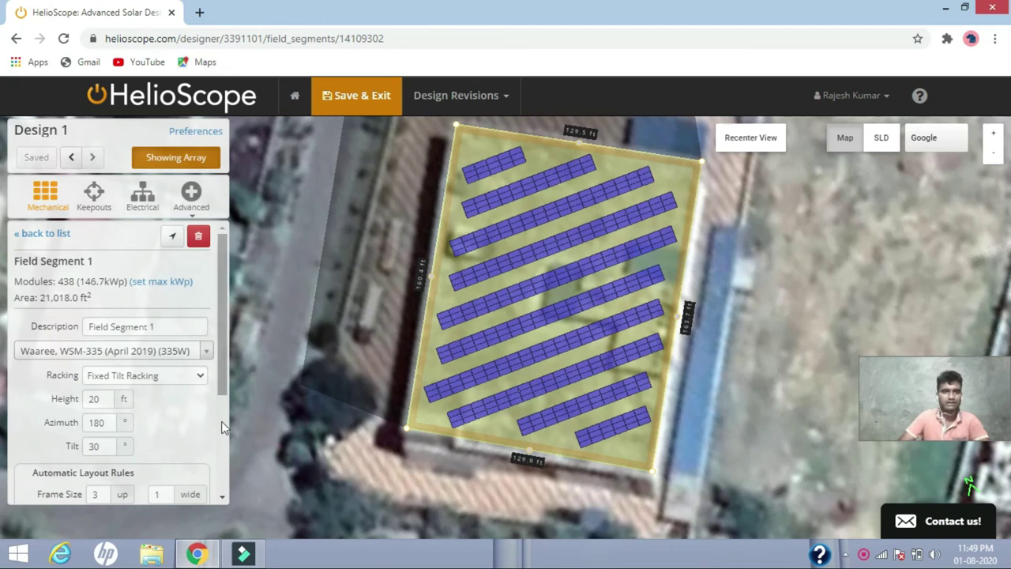
{"action": "scroll", "coordinate": [187, 429], "scroll_direction": "down", "scroll_amount": 3}
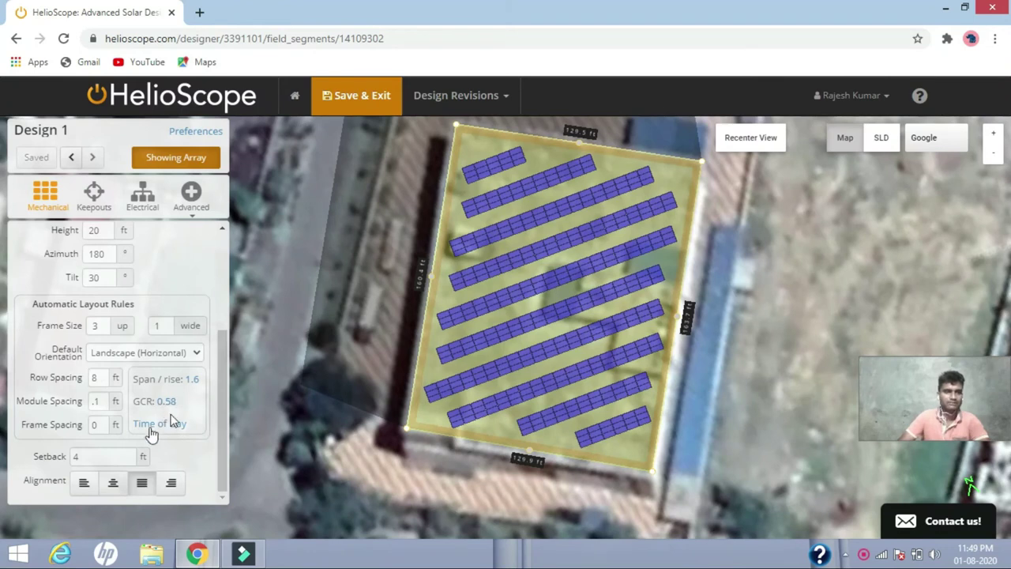
- Apply a 9:30 AM–1:30 PM time-of-day row spacing of 10.2 ft, giving GCR 0.51
{"action": "left_click", "coordinate": [164, 425]}
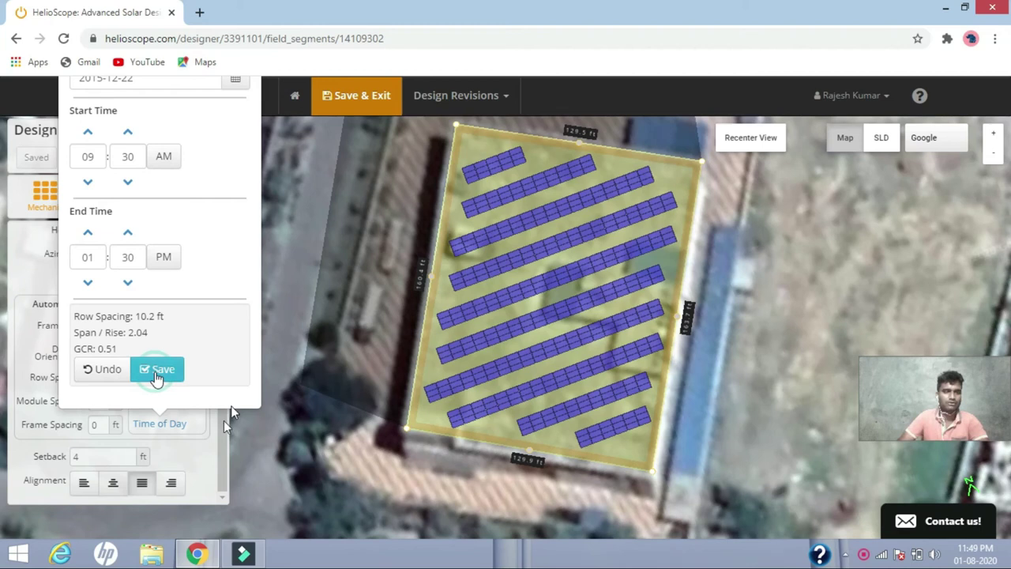
{"action": "left_click", "coordinate": [156, 371]}
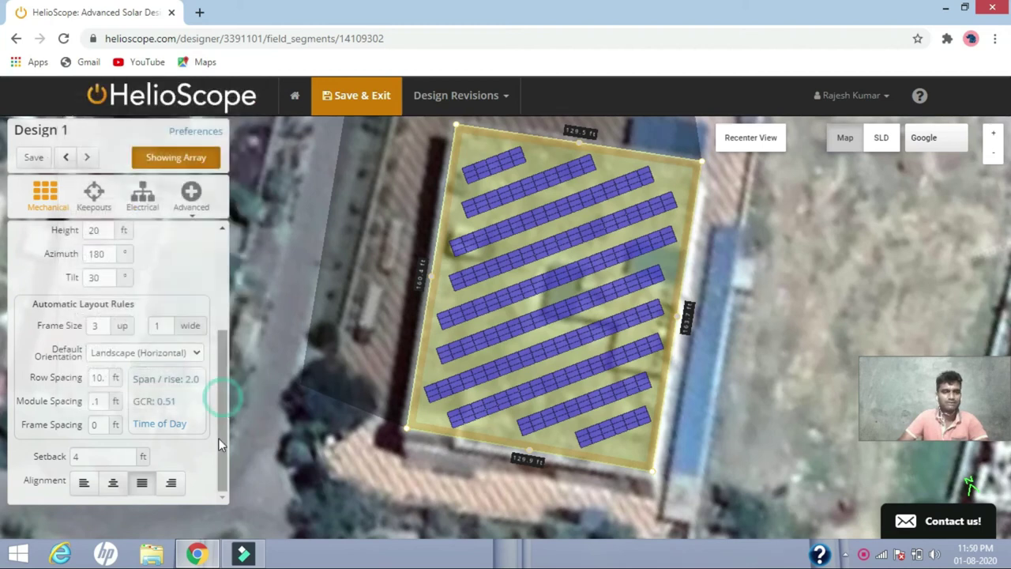
{"action": "left_click", "coordinate": [93, 464]}
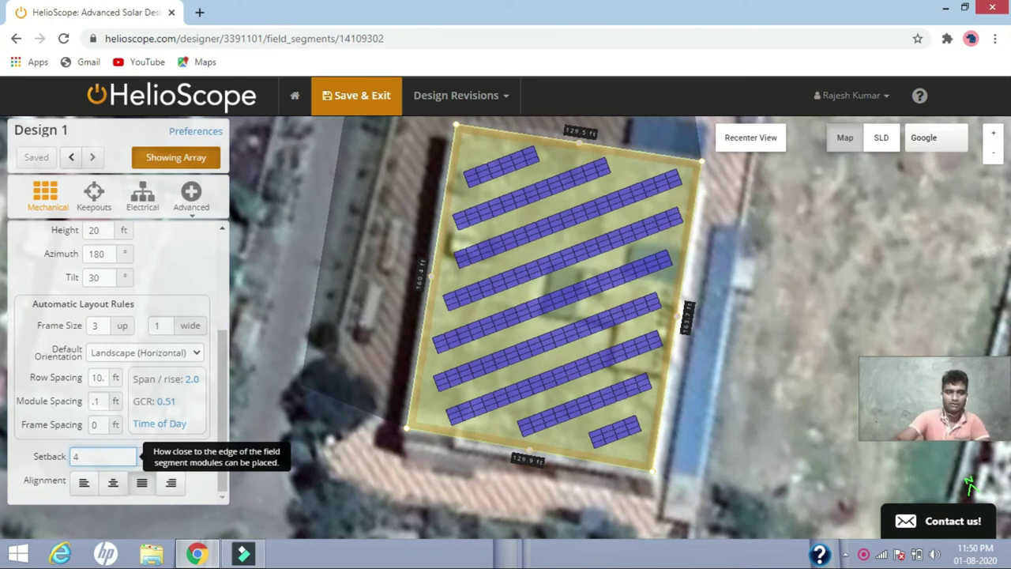
- Try setback values 05 and 6, then settle on a 0 ft setback
{"action": "left_click", "coordinate": [106, 463]}
{"action": "key", "text": "BackSpace"}
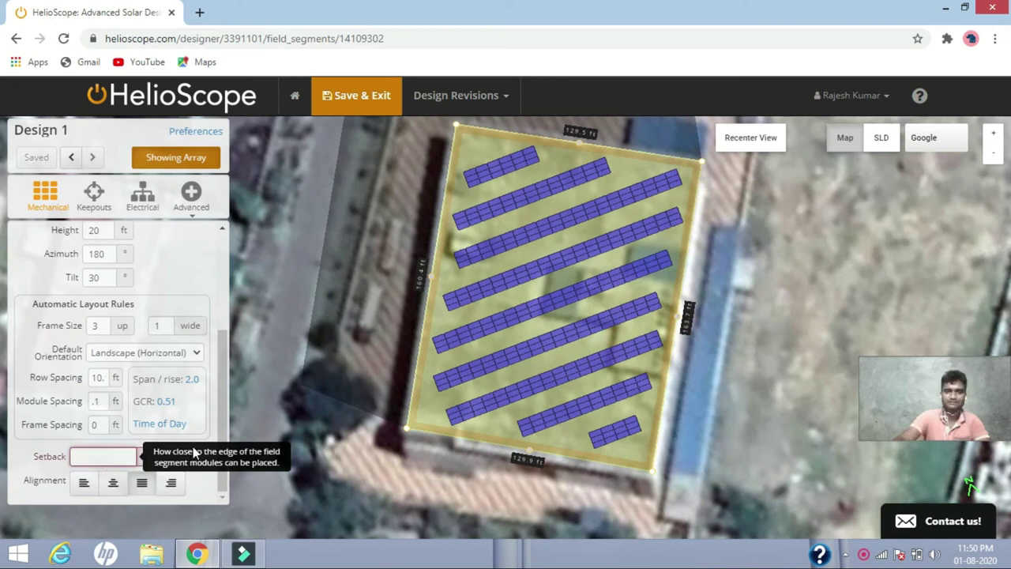
{"action": "type", "text": "0"}
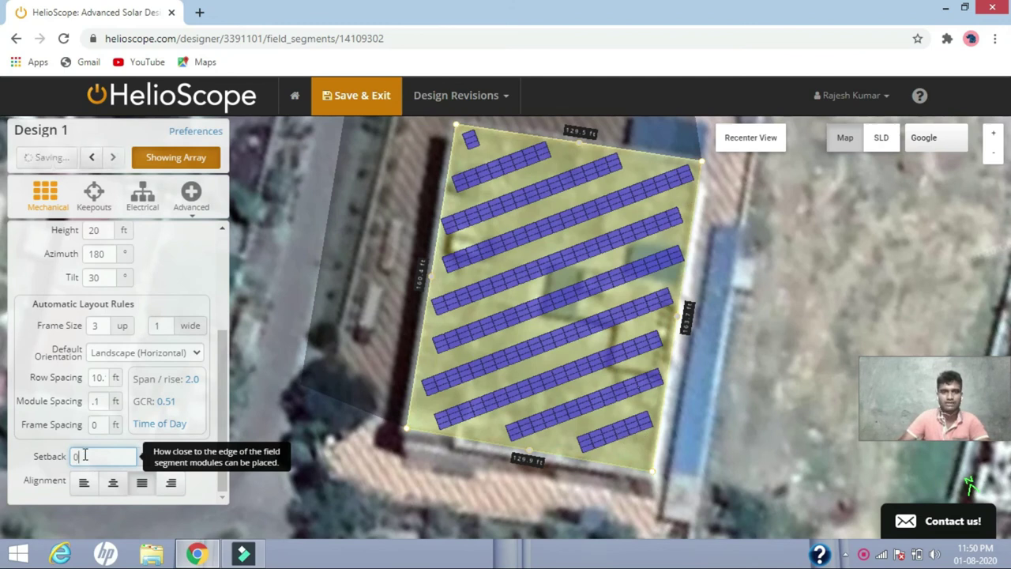
{"action": "key", "text": "BackSpace"}
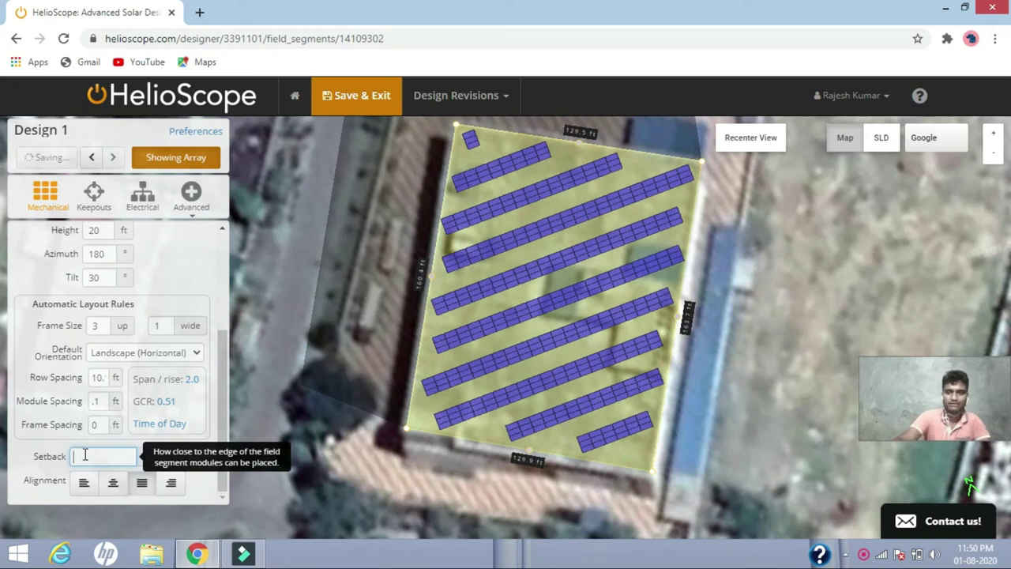
{"action": "type", "text": "05"}
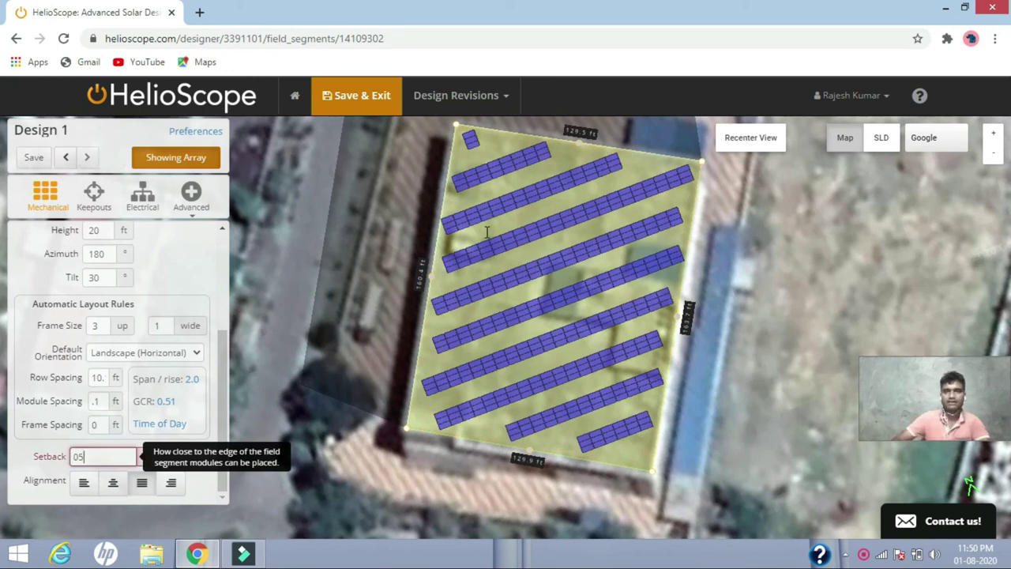
{"action": "left_click", "coordinate": [487, 159]}
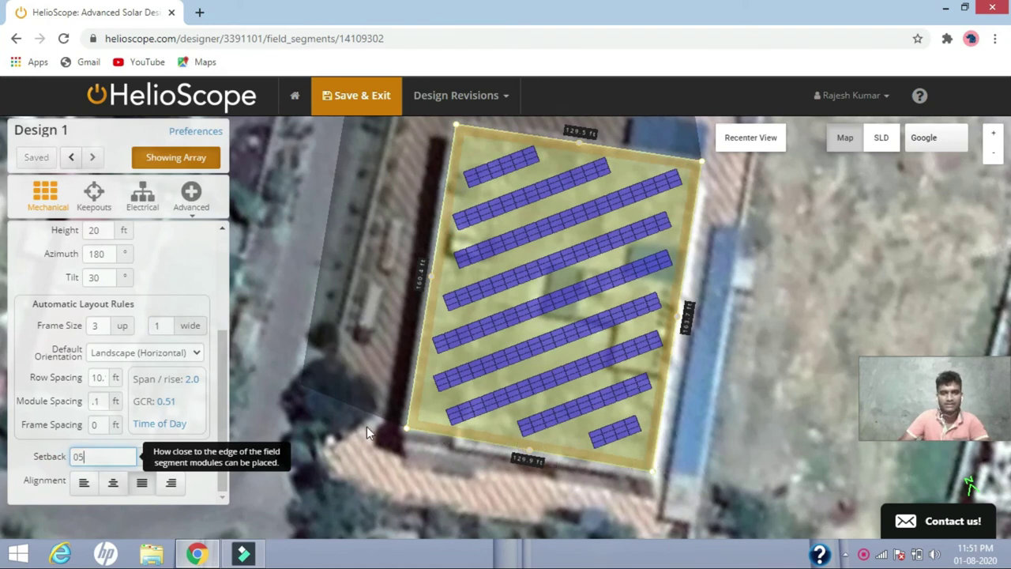
{"action": "double_click", "coordinate": [119, 458]}
{"action": "type", "text": "6"}
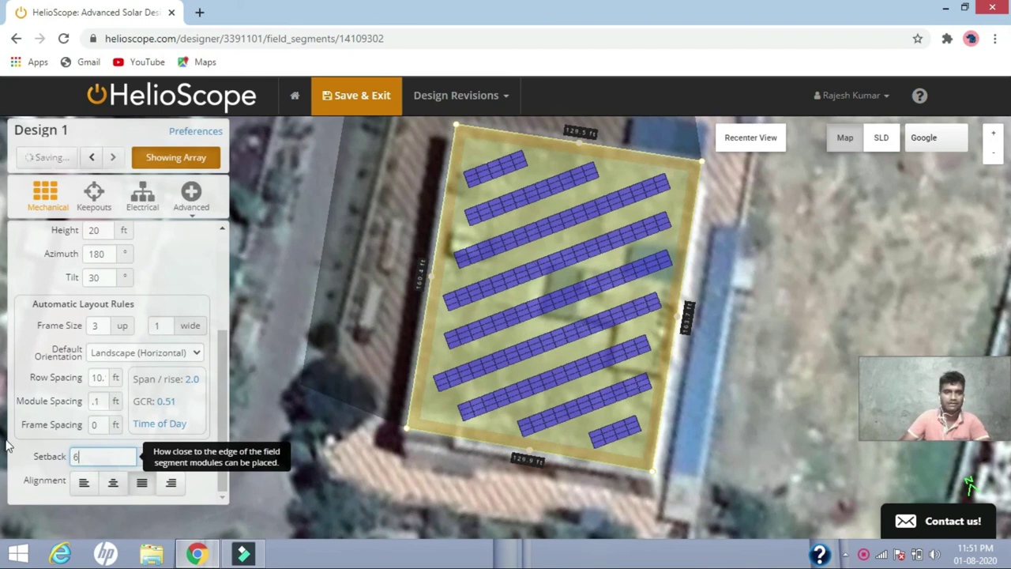
{"action": "left_click_drag", "start_coordinate": [85, 460], "coordinate": [62, 463]}
{"action": "type", "text": "0"}
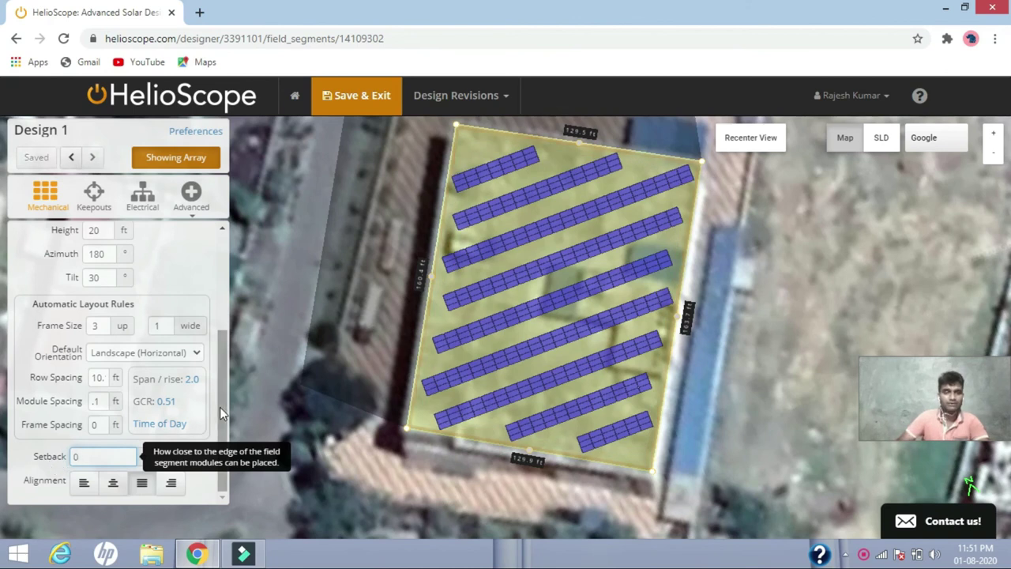
{"action": "left_click_drag", "start_coordinate": [220, 418], "coordinate": [222, 434]}
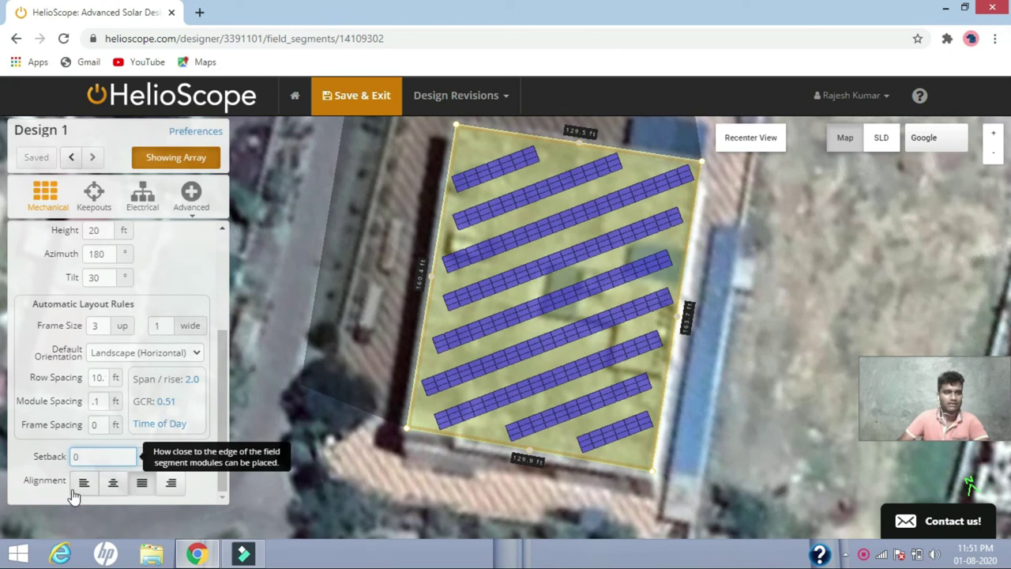
- Confirm the 0 ft setback and switch module row alignment from right to center
{"action": "left_click", "coordinate": [101, 483]}
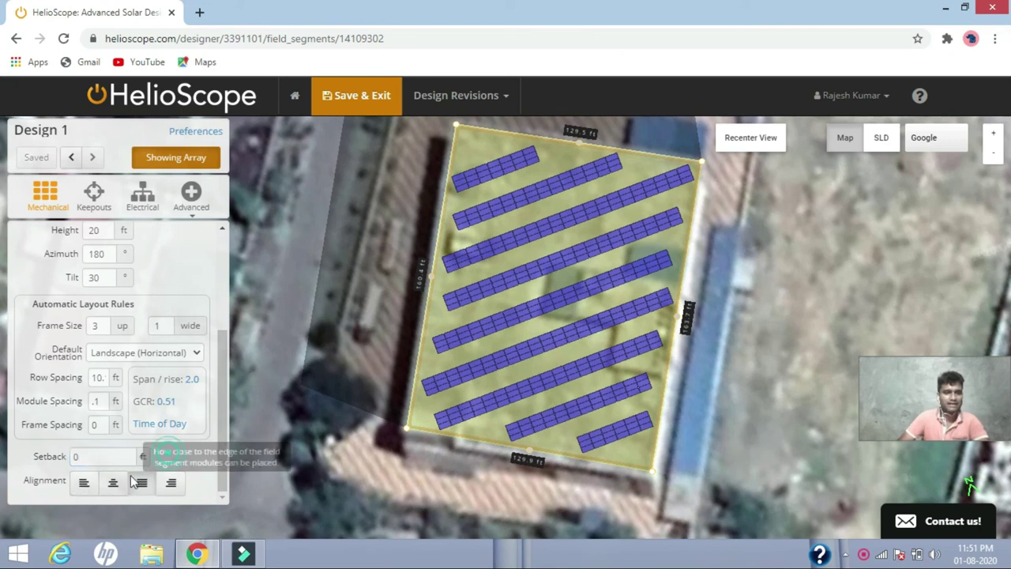
{"action": "left_click", "coordinate": [172, 484]}
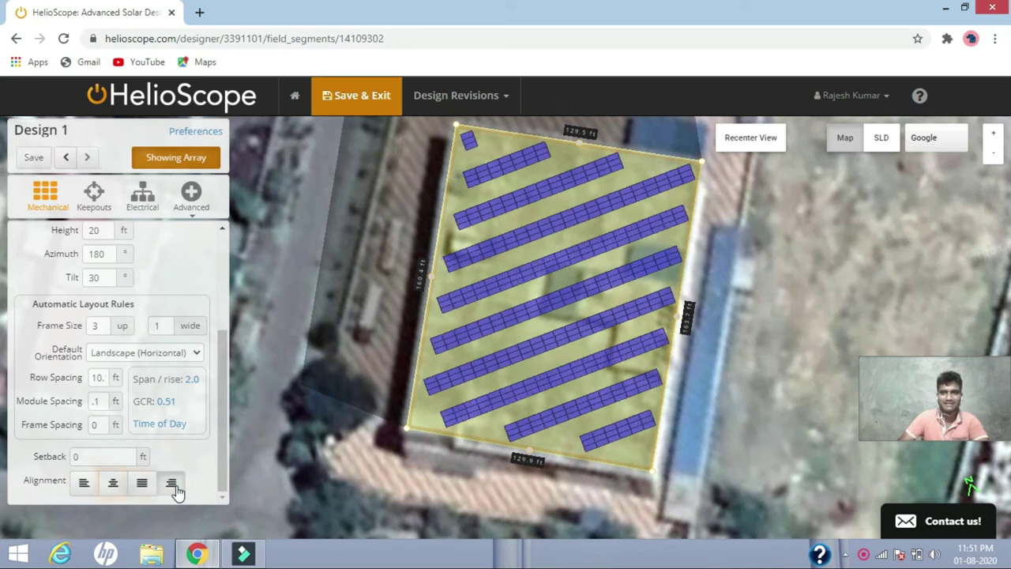
{"action": "left_click", "coordinate": [113, 483]}
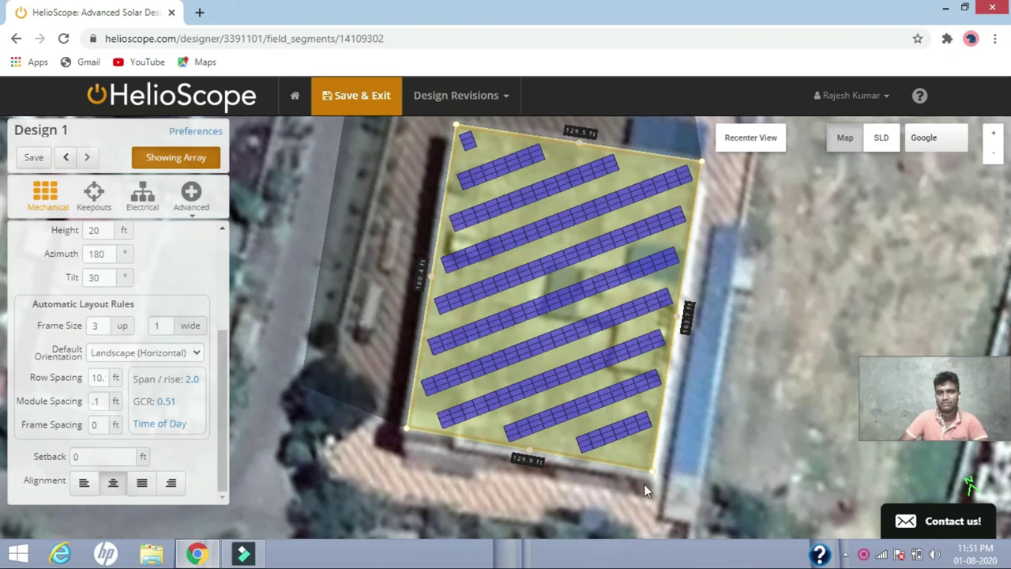
{"action": "left_click", "coordinate": [113, 483]}
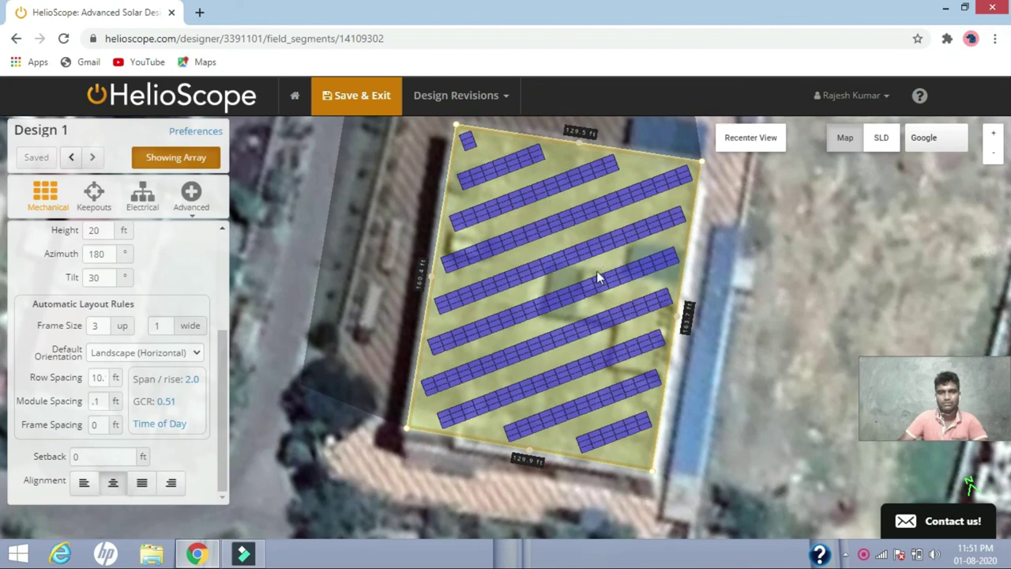
{"action": "scroll", "coordinate": [567, 244], "scroll_direction": "up", "scroll_amount": 1}
{"action": "scroll", "coordinate": [563, 242], "scroll_direction": "up", "scroll_amount": 1}
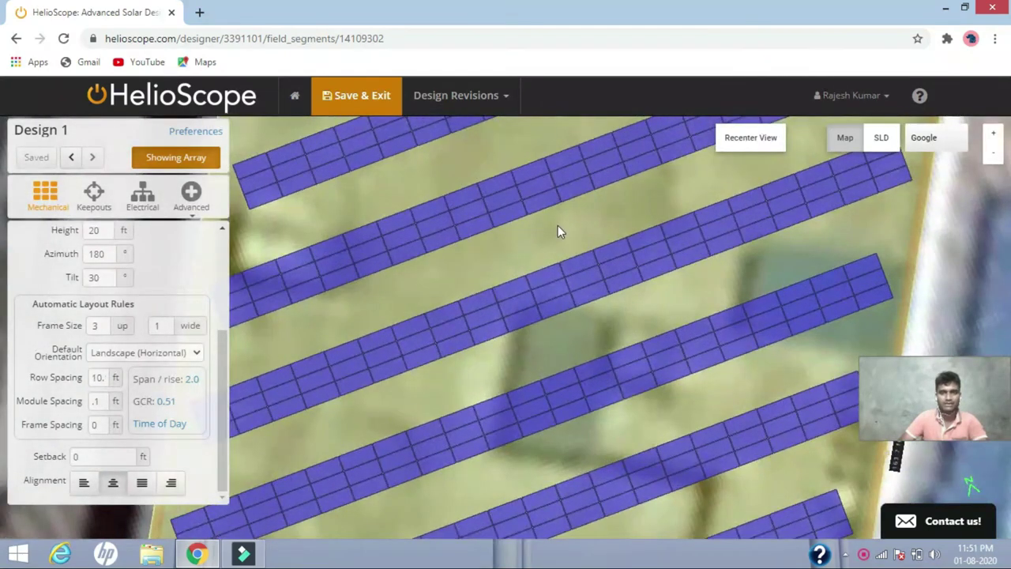
{"action": "scroll", "coordinate": [557, 226], "scroll_direction": "down", "scroll_amount": 1}
{"action": "scroll", "coordinate": [558, 227], "scroll_direction": "down", "scroll_amount": 1}
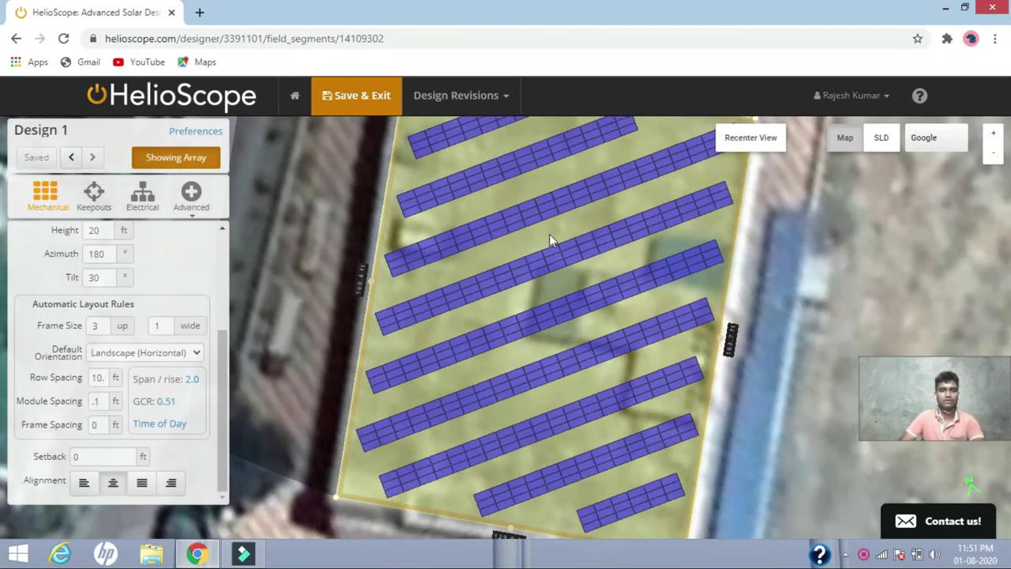
{"action": "scroll", "coordinate": [548, 193], "scroll_direction": "down", "scroll_amount": 1}
{"action": "scroll", "coordinate": [547, 190], "scroll_direction": "up", "scroll_amount": 1}
{"action": "scroll", "coordinate": [547, 190], "scroll_direction": "up", "scroll_amount": 1}
{"action": "scroll", "coordinate": [550, 233], "scroll_direction": "up", "scroll_amount": 1}
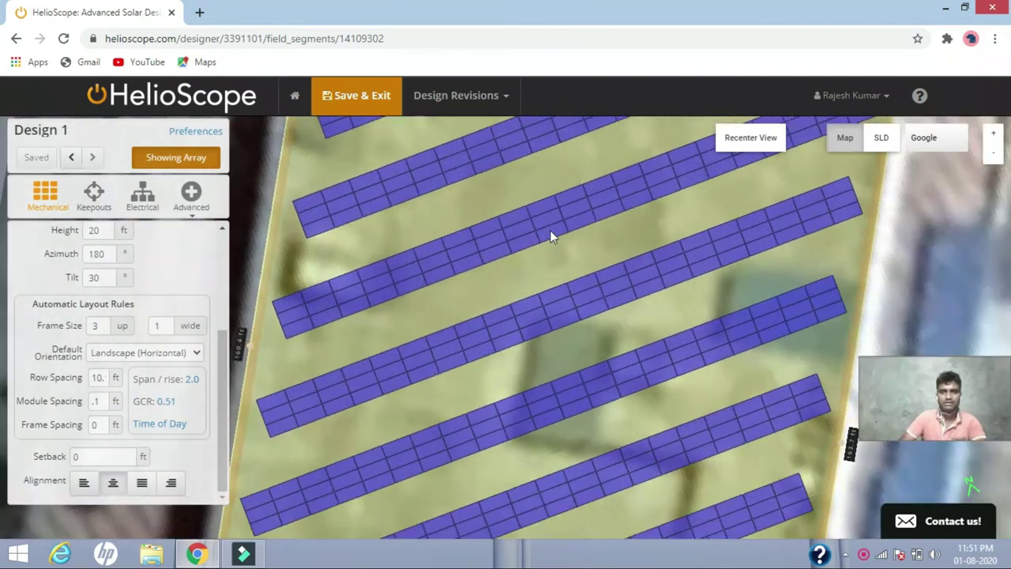
{"action": "scroll", "coordinate": [550, 230], "scroll_direction": "down", "scroll_amount": 1}
{"action": "scroll", "coordinate": [549, 306], "scroll_direction": "down", "scroll_amount": 1}
{"action": "scroll", "coordinate": [544, 318], "scroll_direction": "down", "scroll_amount": 1}
{"action": "scroll", "coordinate": [592, 279], "scroll_direction": "up", "scroll_amount": 1}
{"action": "mouse_move", "coordinate": [592, 279]}
{"action": "right_mouse_down"}
{"action": "mouse_move", "coordinate": [638, 223]}
{"action": "mouse_move", "coordinate": [621, 251]}
{"action": "mouse_move", "coordinate": [575, 273]}
{"action": "mouse_move", "coordinate": [633, 264]}
{"action": "mouse_move", "coordinate": [608, 242]}
{"action": "mouse_move", "coordinate": [650, 250]}
{"action": "mouse_move", "coordinate": [267, 336]}
{"action": "right_mouse_up"}
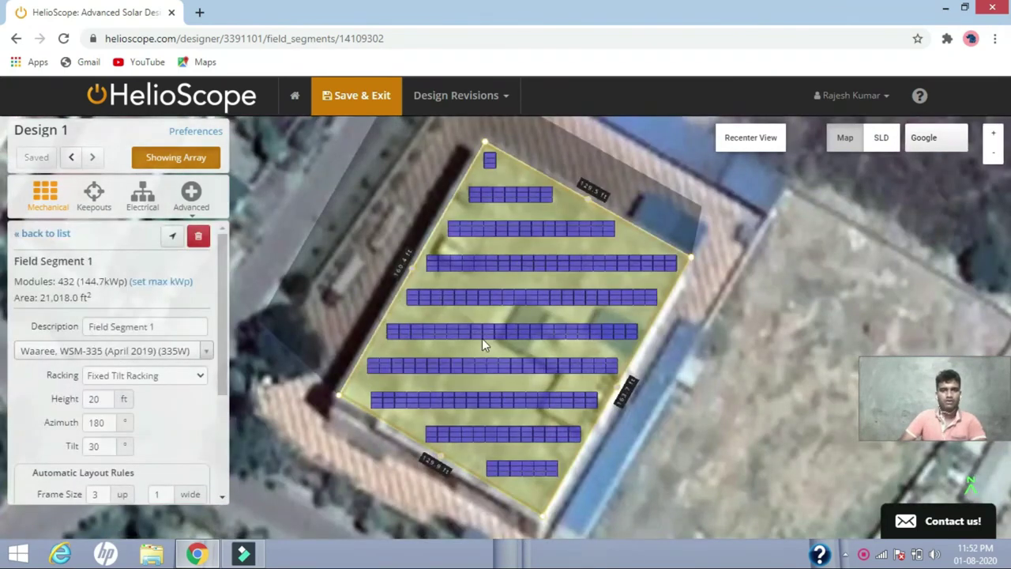